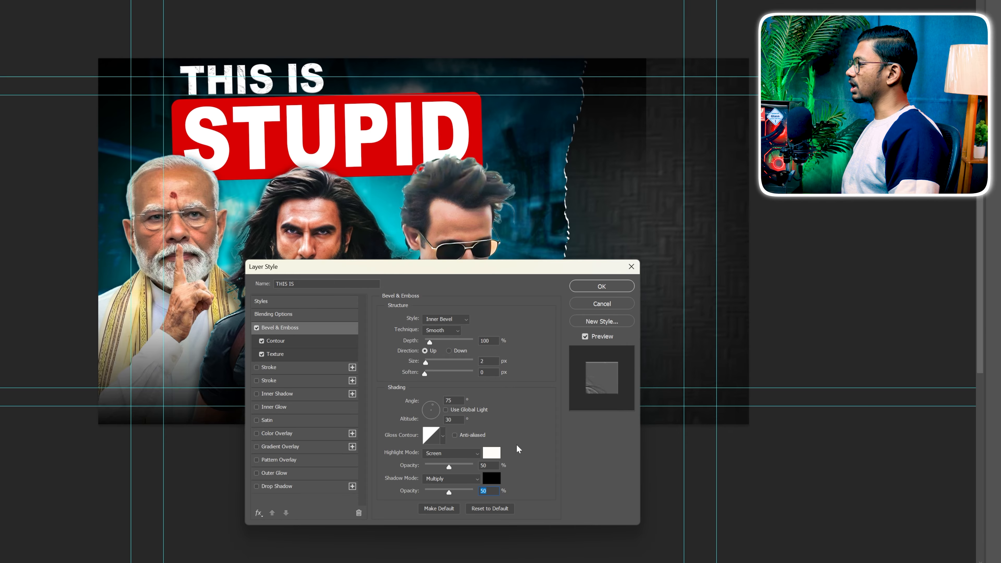
# Set the THIS IS texture scale to 50% and add a Hard Light drop shadow with 50% opacity, 12 px distance, 15% spread, 0 px size
pyautogui.click(293, 341)
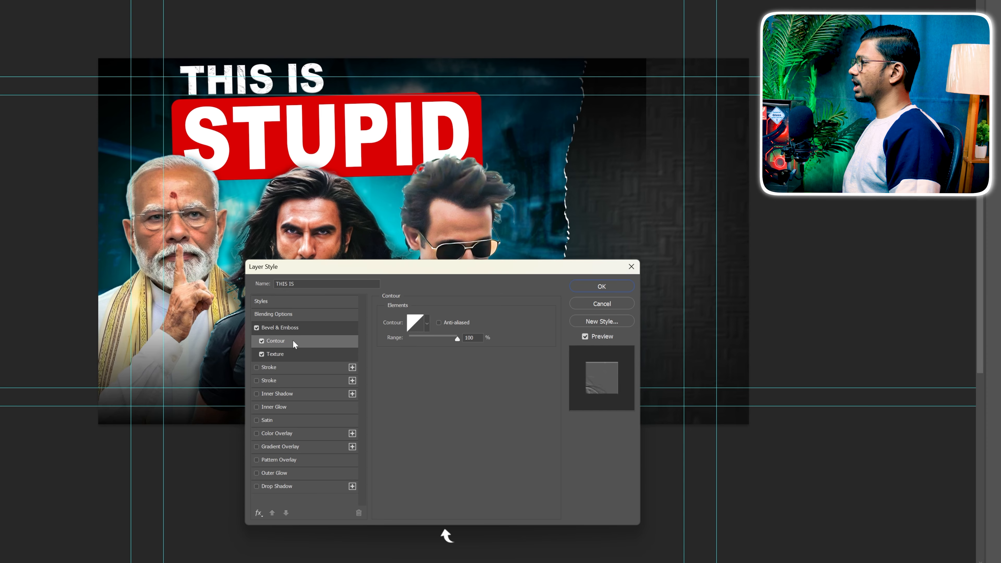
pyautogui.click(304, 351)
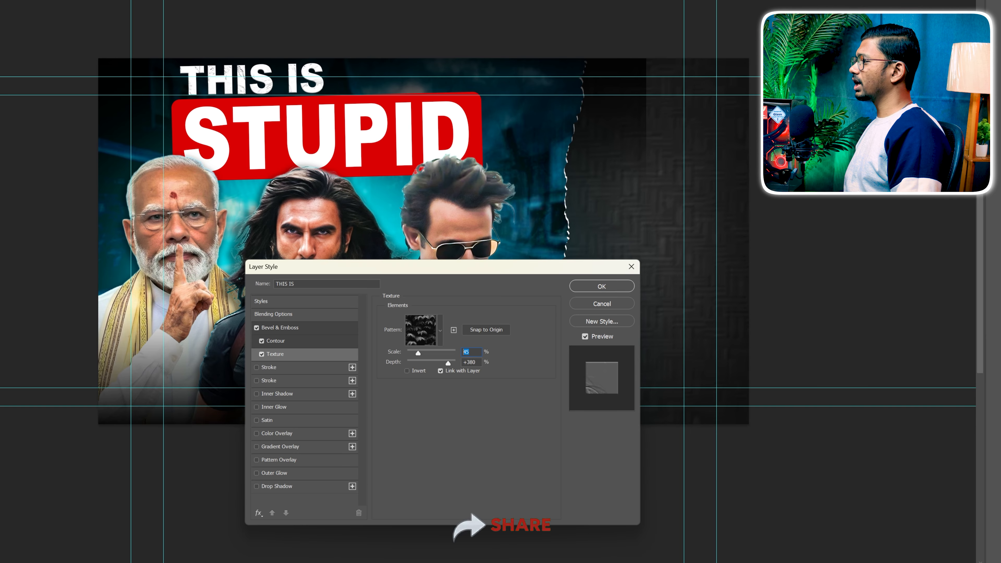
pyautogui.write('50')
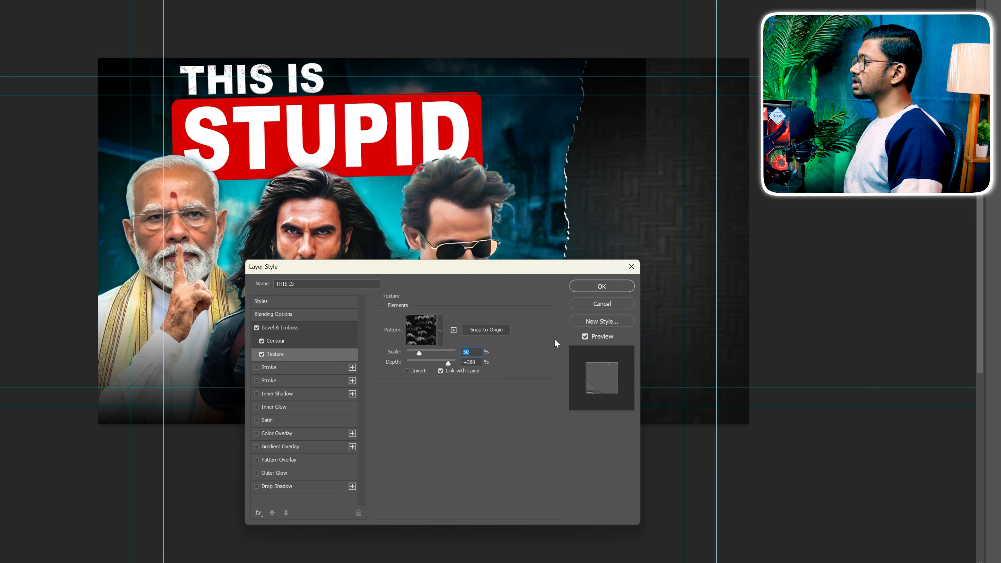
pyautogui.click(284, 486)
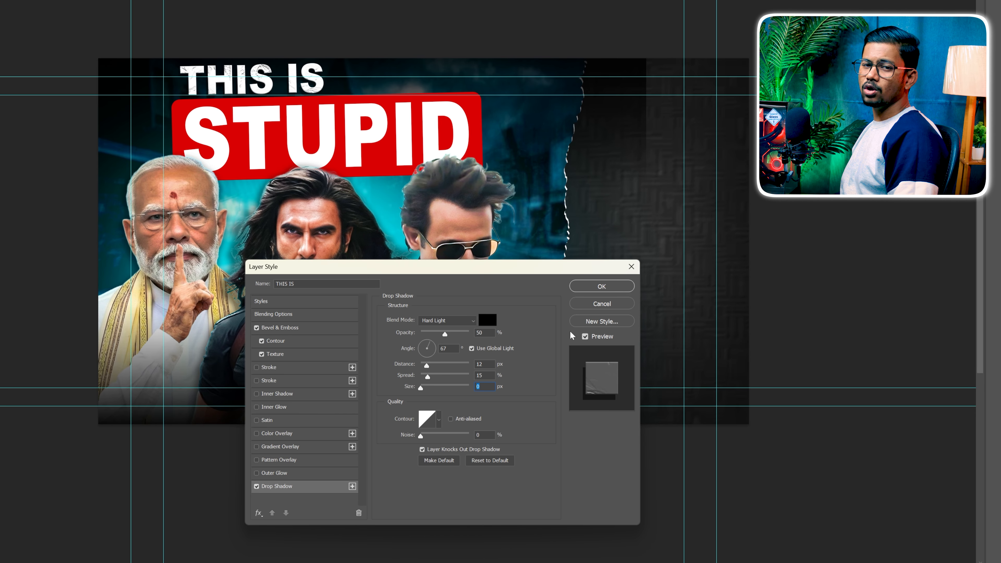
pyautogui.click(602, 286)
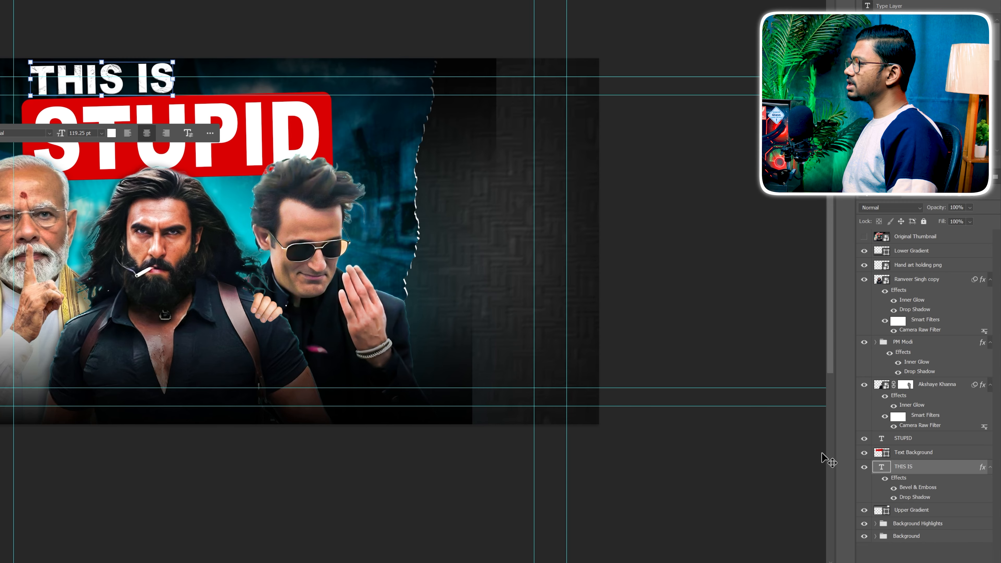
# Give the STUPID text layer Bevel & Emboss with Contour and Texture at 50% scale, plus the same Hard Light drop shadow
pyautogui.doubleClick(937, 438)
pyautogui.click(297, 328)
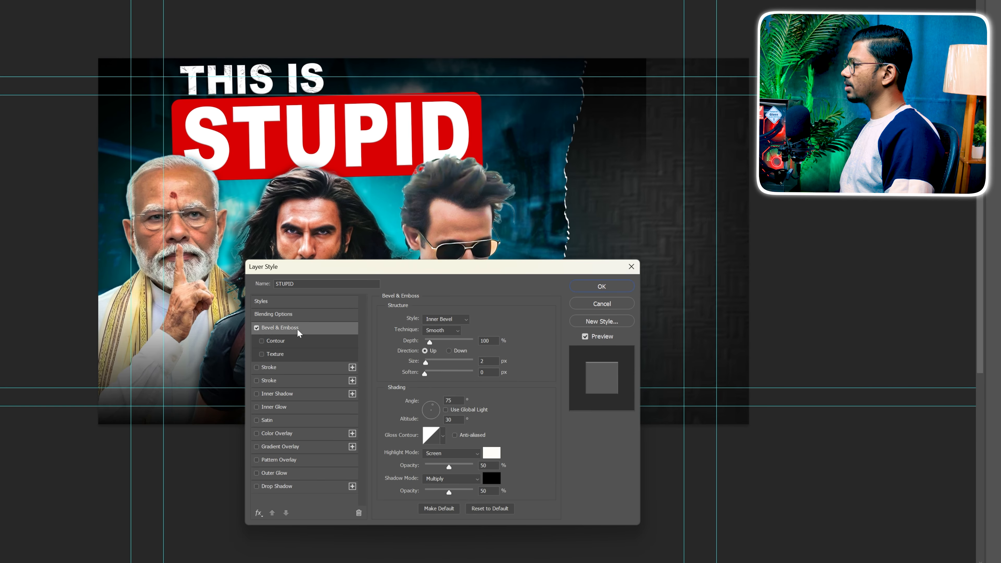
pyautogui.click(295, 340)
pyautogui.click(284, 353)
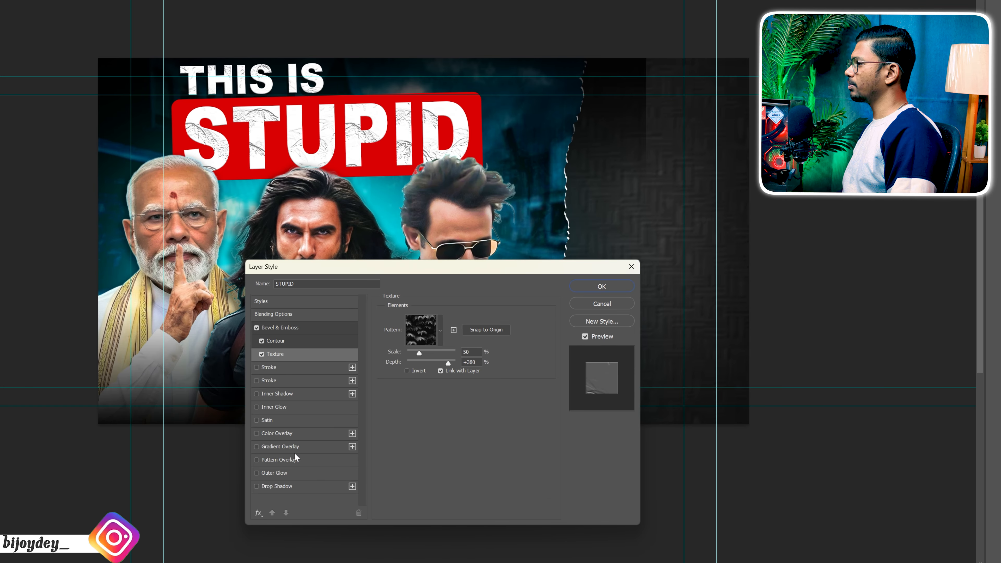
pyautogui.click(284, 486)
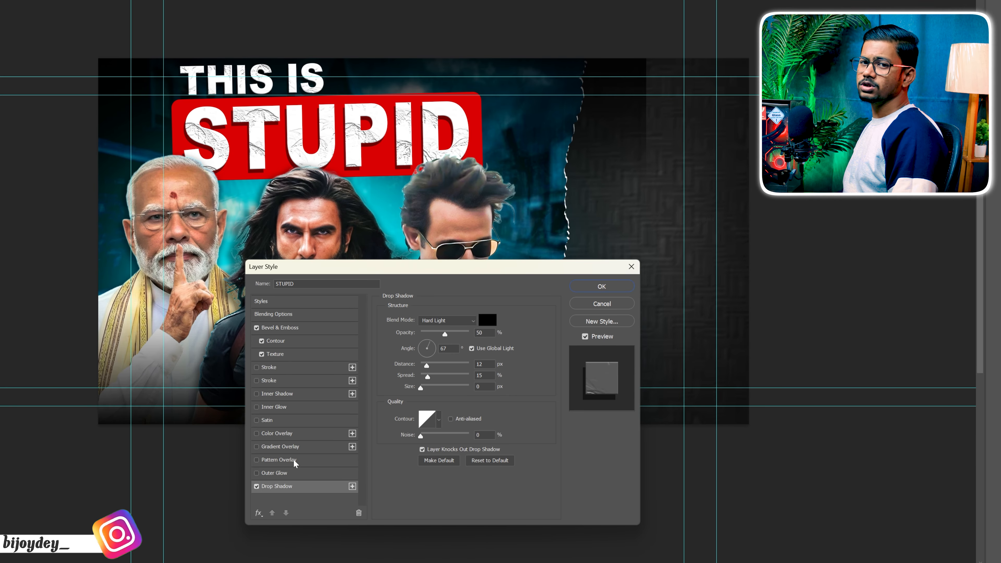
pyautogui.click(601, 287)
# Add Bevel & Emboss with Contour and Texture to the Text Background layer, using 40% texture scale and +215% depth
pyautogui.doubleClick(953, 482)
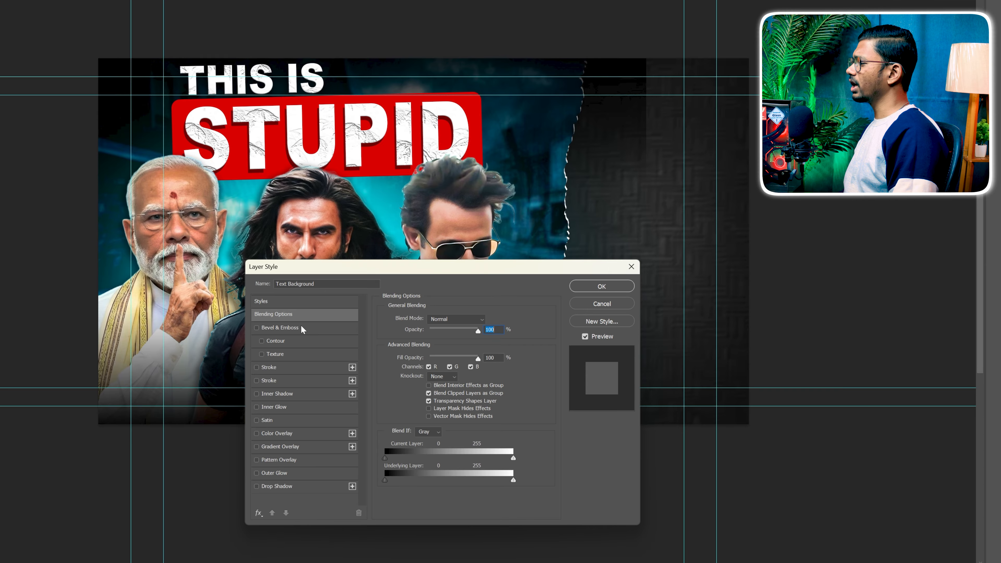
pyautogui.click(300, 326)
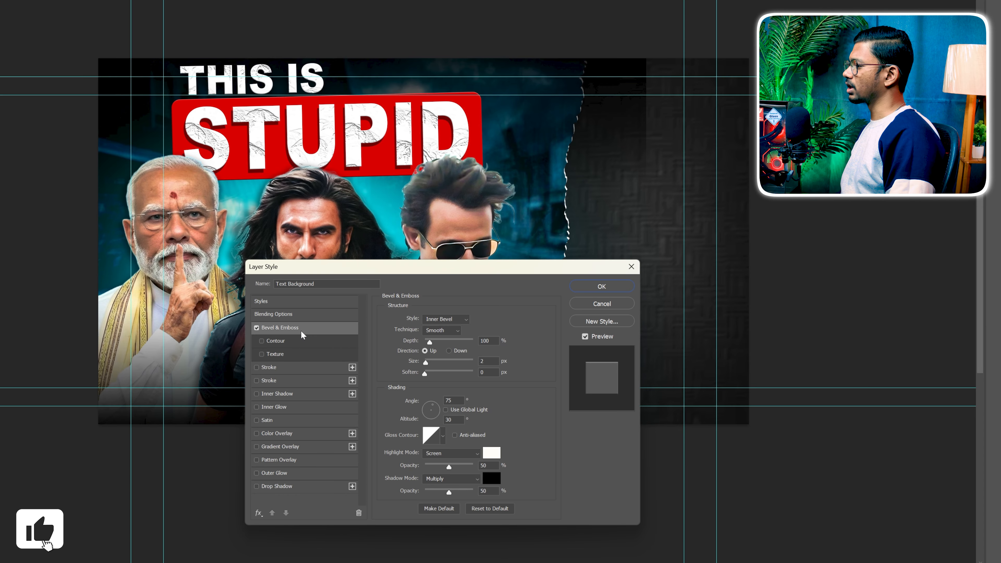
pyautogui.click(298, 341)
pyautogui.click(291, 353)
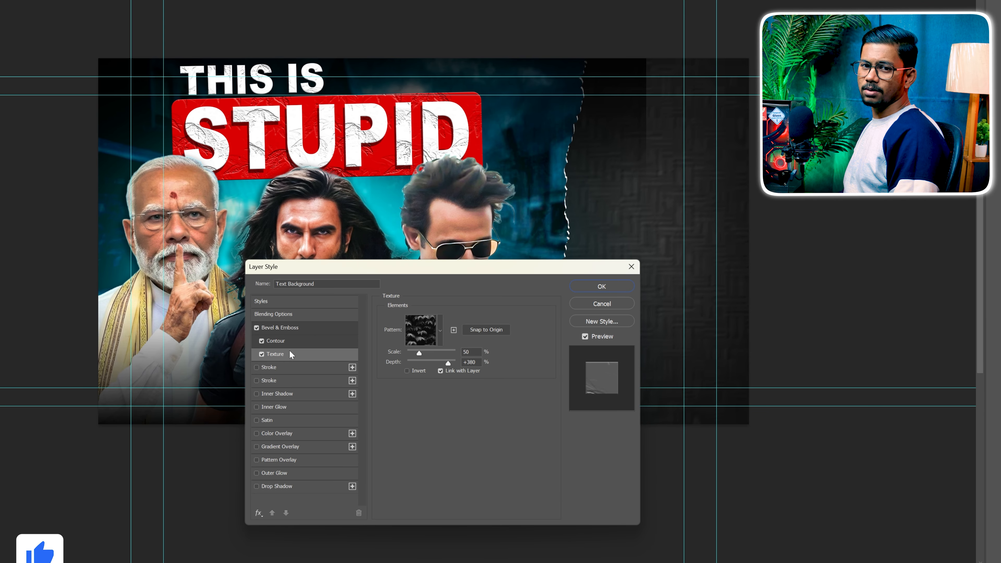
pyautogui.write('40')
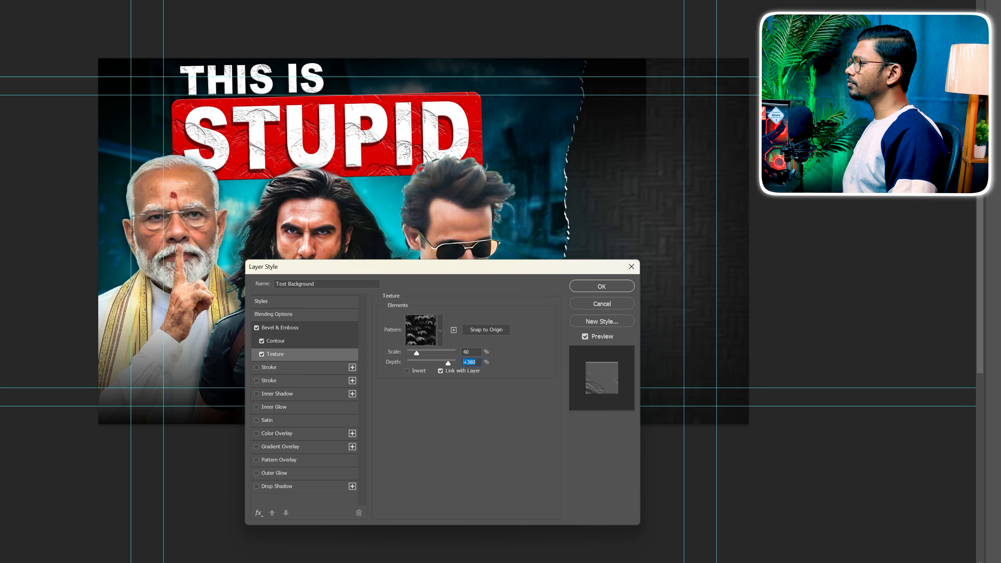
pyautogui.write('215')
pyautogui.press('Return')
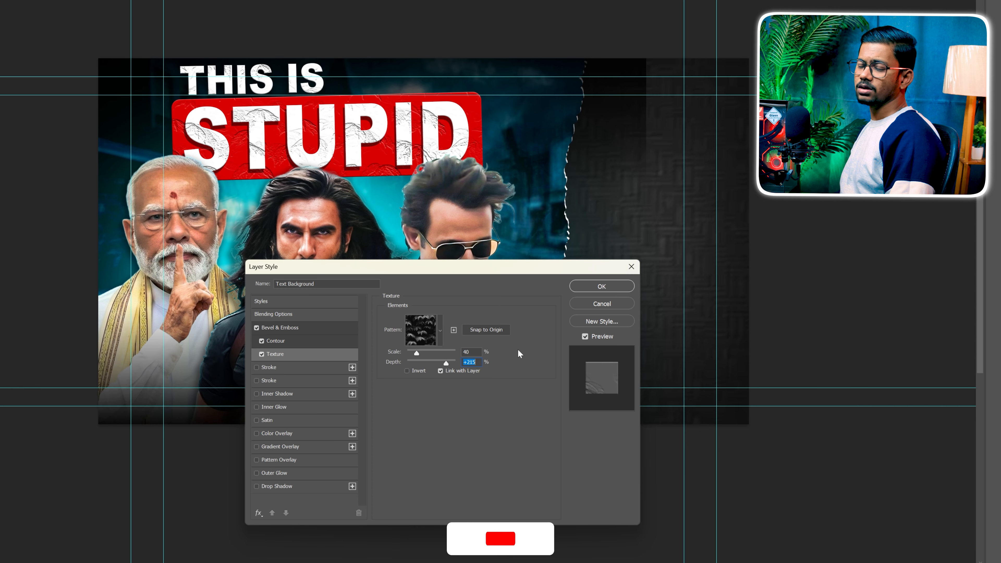
# Add an inner shadow to the Text Background layer, coloured black (000000) with the Normal blend mode
pyautogui.click(284, 393)
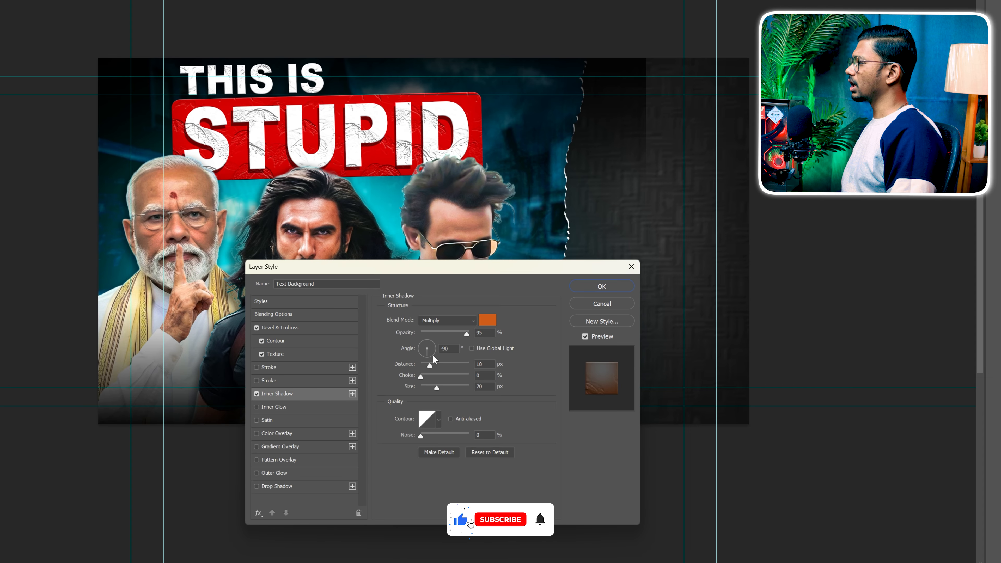
pyautogui.click(488, 320)
pyautogui.moveTo(482, 194); pyautogui.dragTo(454, 247)
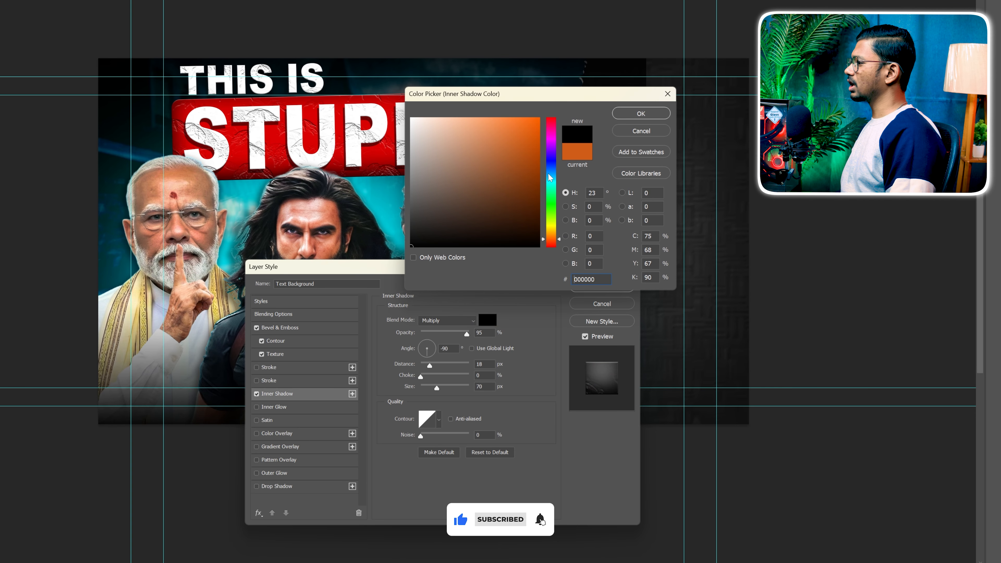
pyautogui.click(642, 116)
pyautogui.click(447, 321)
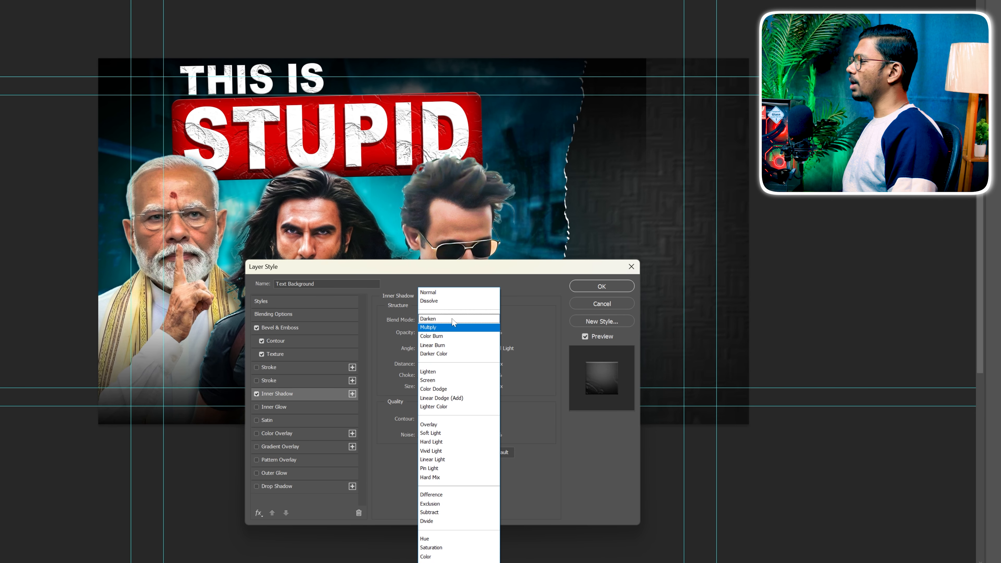
pyautogui.click(434, 292)
# Set the inner shadow to 40% opacity, 10 px distance, 20% choke and 15 px size, and add a Normal drop shadow sized 32 px
pyautogui.write('40')
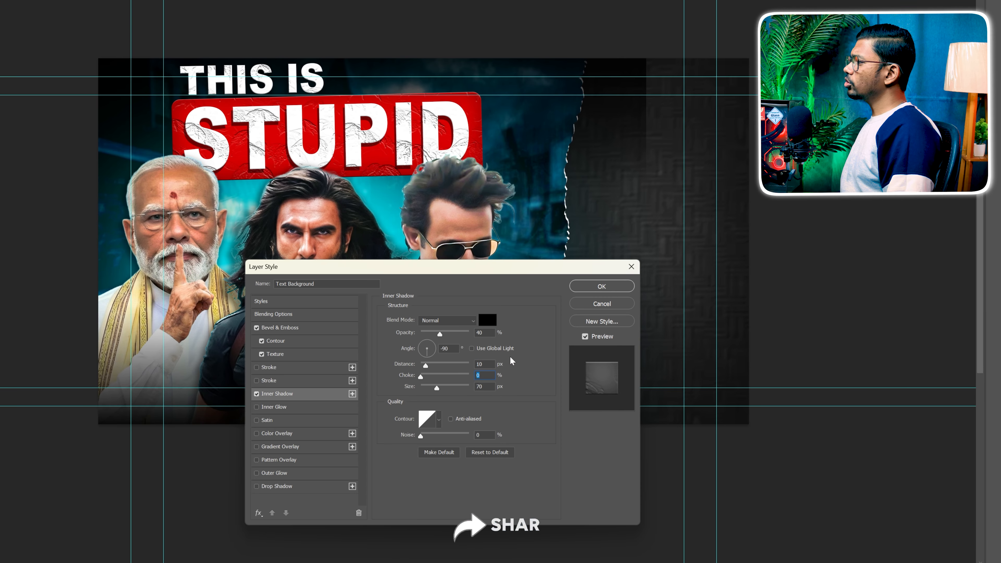
pyautogui.press('Tab')
pyautogui.write('1')
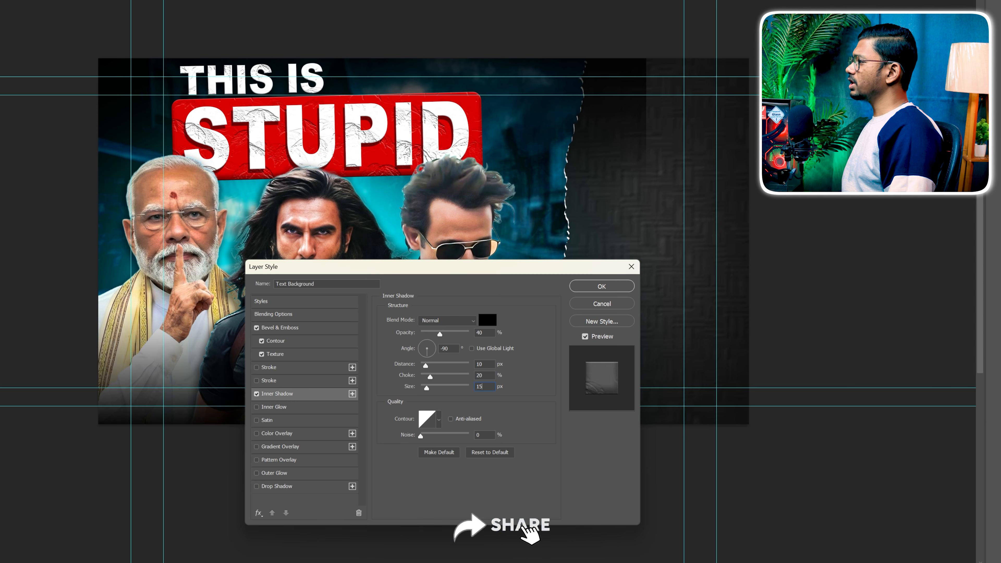
pyautogui.click(289, 486)
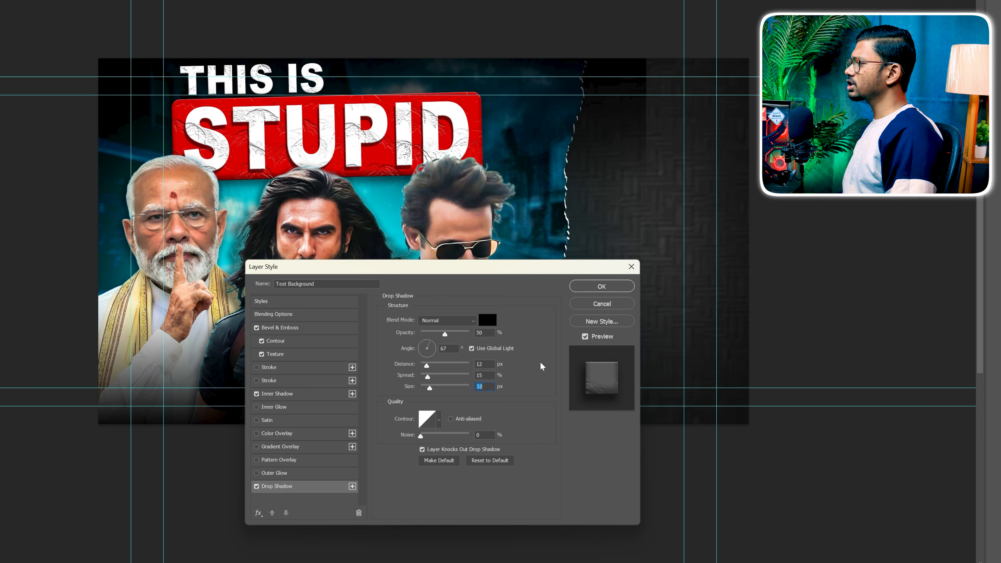
pyautogui.click(601, 287)
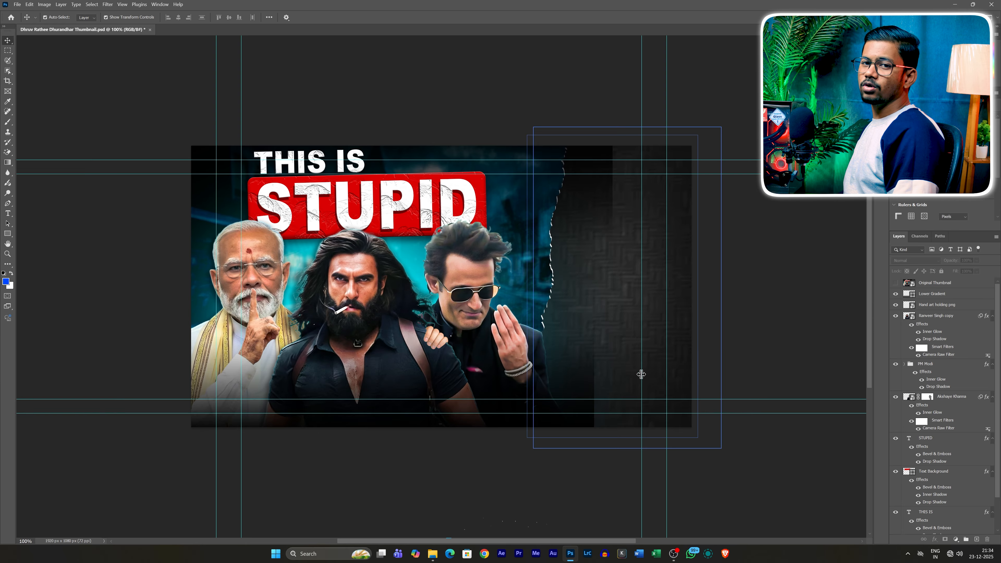
# Place the Grunge Texture image from the Assets folder into the thumbnail and flip it vertically
pyautogui.click(432, 554)
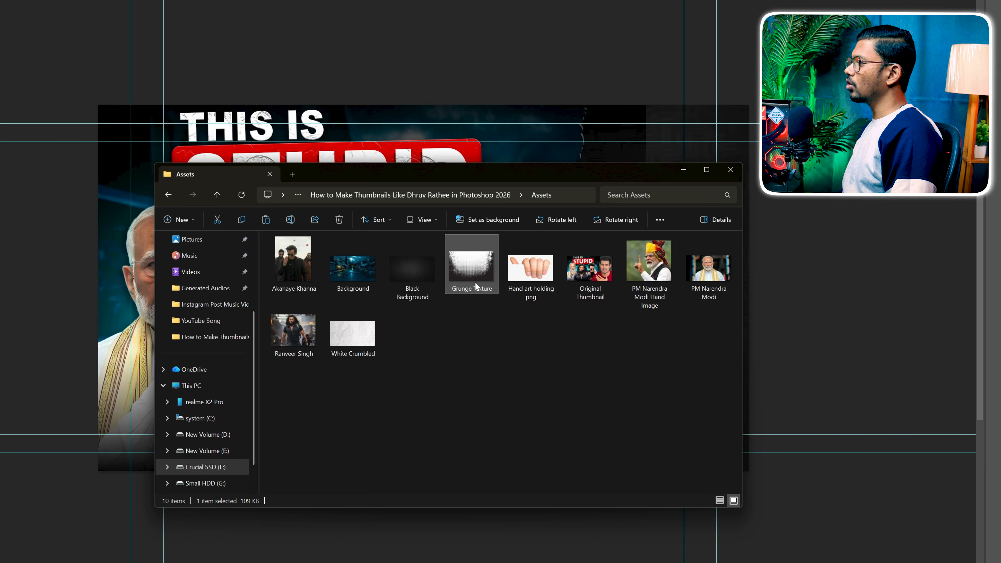
pyautogui.moveTo(474, 277); pyautogui.dragTo(138, 294)
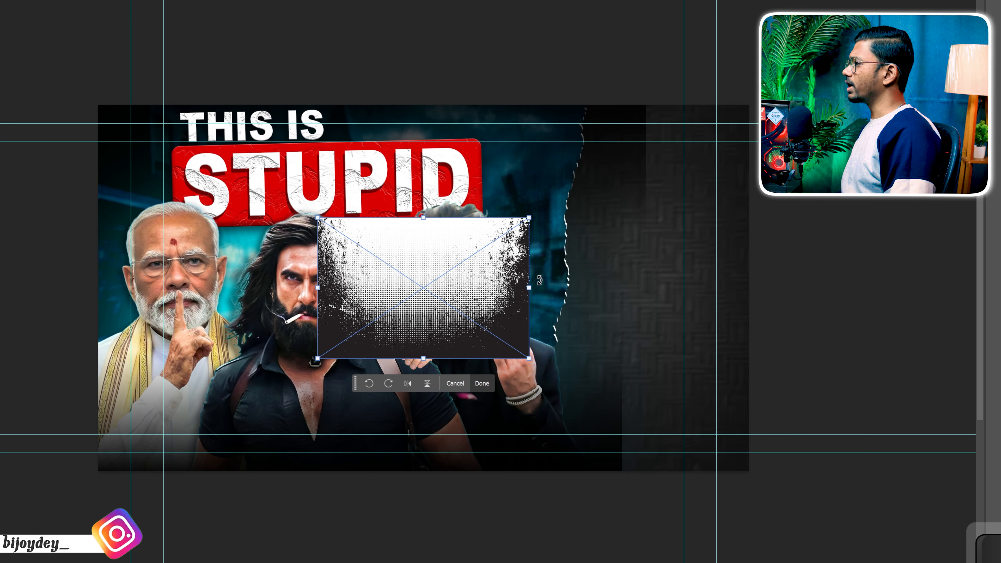
pyautogui.rightClick(479, 291)
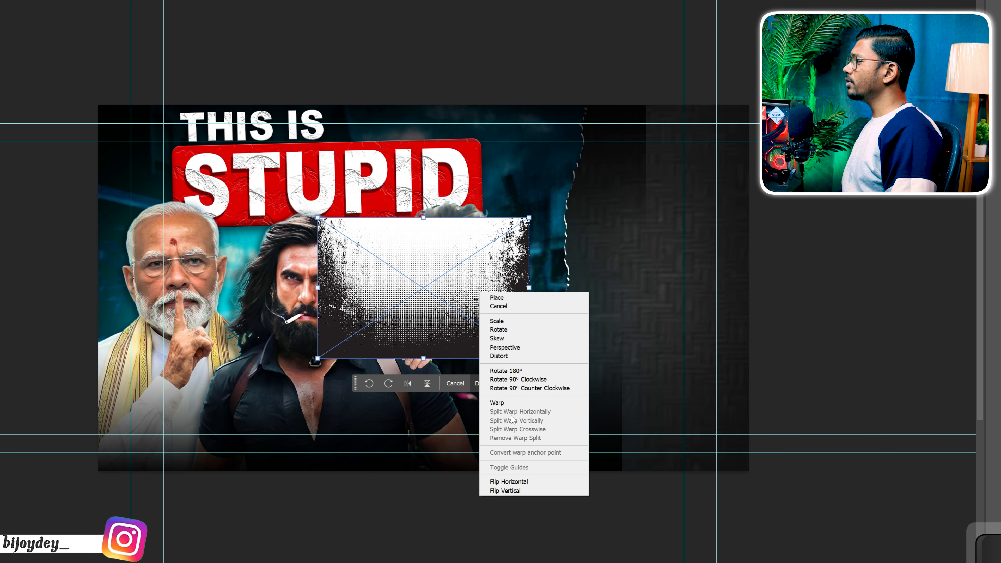
pyautogui.click(512, 491)
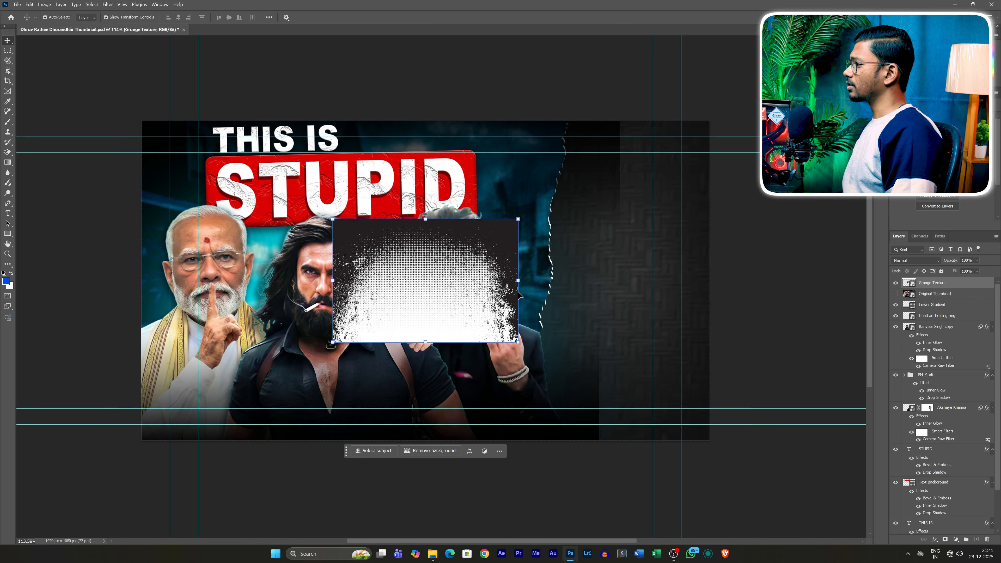
# Enlarge the grunge texture to about 198% and position it over the title text and the three men
pyautogui.moveTo(518, 280); pyautogui.dragTo(721, 276)
pyautogui.moveTo(563, 282); pyautogui.dragTo(377, 254)
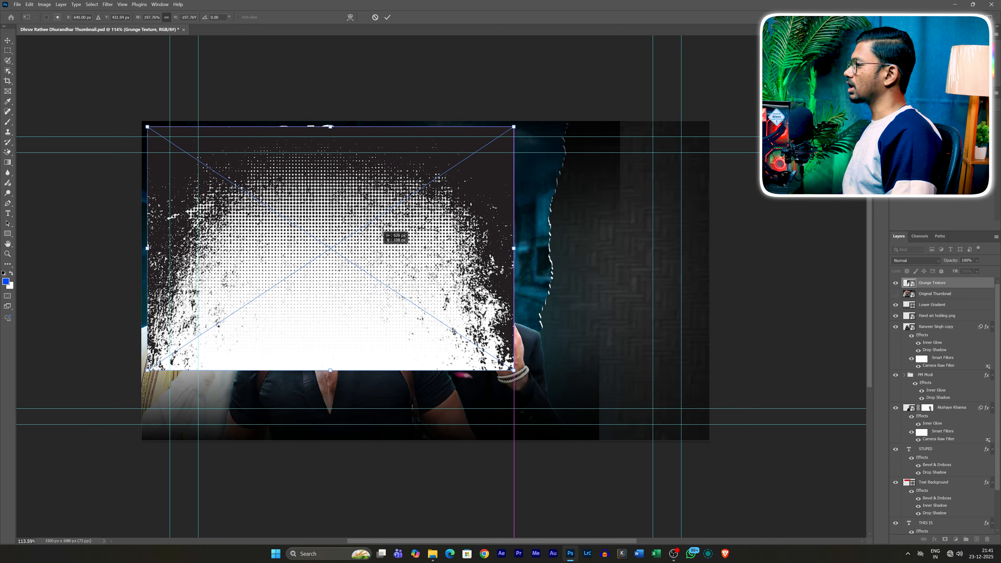
pyautogui.press('Return')
# Set the Grunge Texture layer's fill to 50% and shift it slightly upward over the STUPID box
pyautogui.click(957, 271)
pyautogui.write('50')
pyautogui.press('Return')
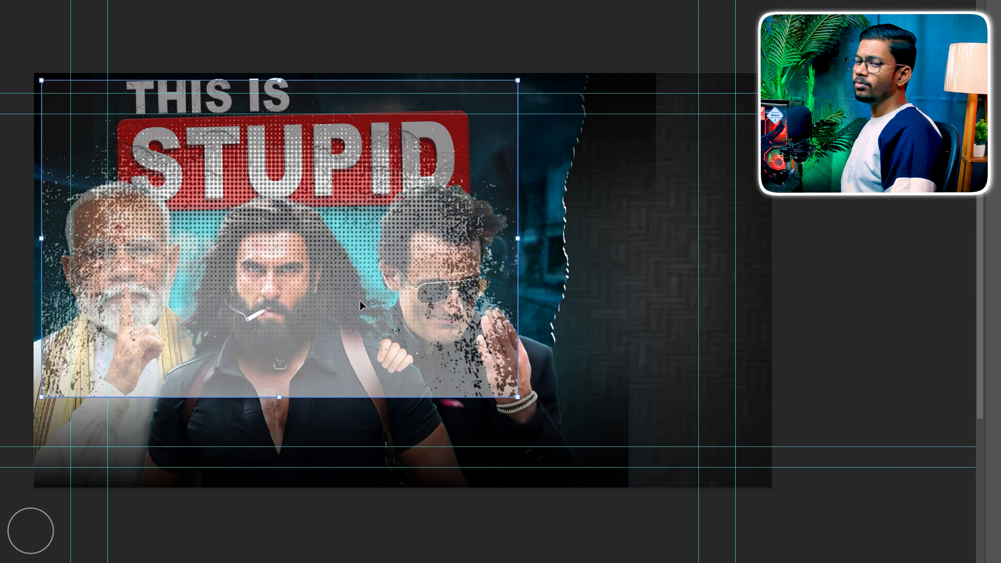
pyautogui.moveTo(212, 305); pyautogui.dragTo(212, 260)
pyautogui.moveTo(363, 260); pyautogui.dragTo(359, 277)
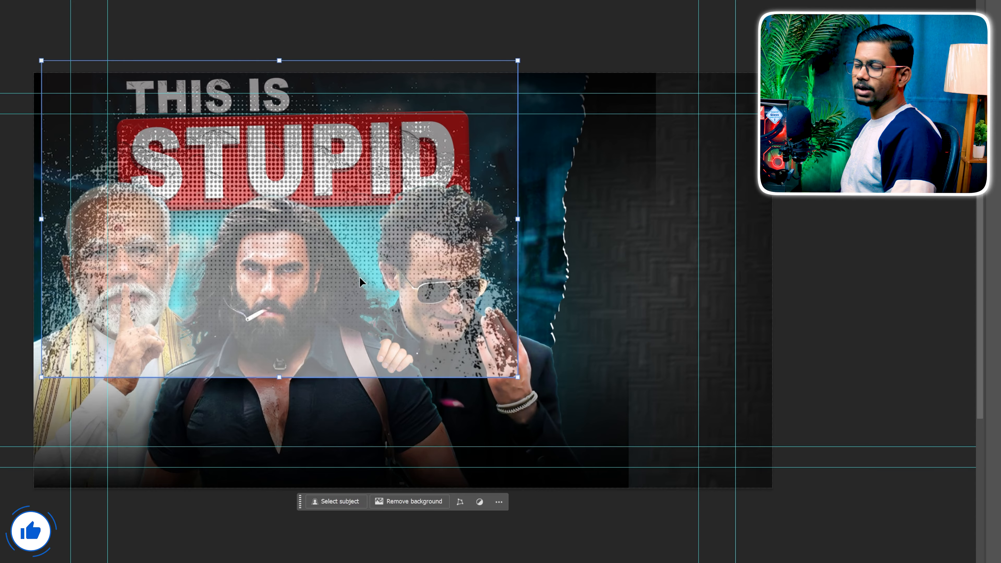
# Trace the red STUPID box with the Pen tool and mask the grunge texture to that path
pyautogui.click(8, 193)
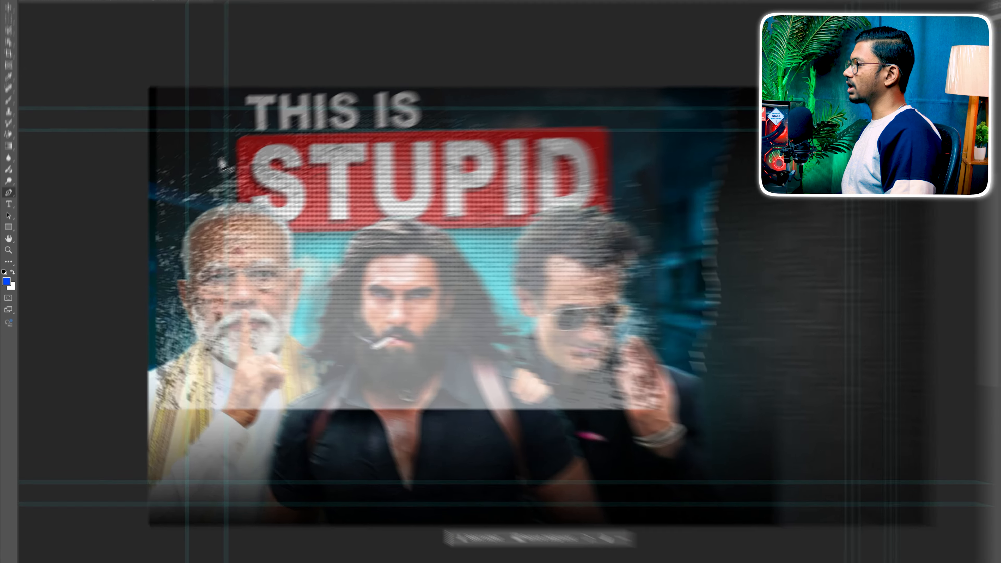
pyautogui.scroll(5, 221, 160)
pyautogui.click(216, 188)
pyautogui.click(215, 135)
pyautogui.moveTo(249, 105); pyautogui.dragTo(282, 103)
pyautogui.click(629, 103)
pyautogui.moveTo(662, 132); pyautogui.dragTo(663, 167)
pyautogui.click(666, 355)
pyautogui.moveTo(604, 378); pyautogui.dragTo(545, 381)
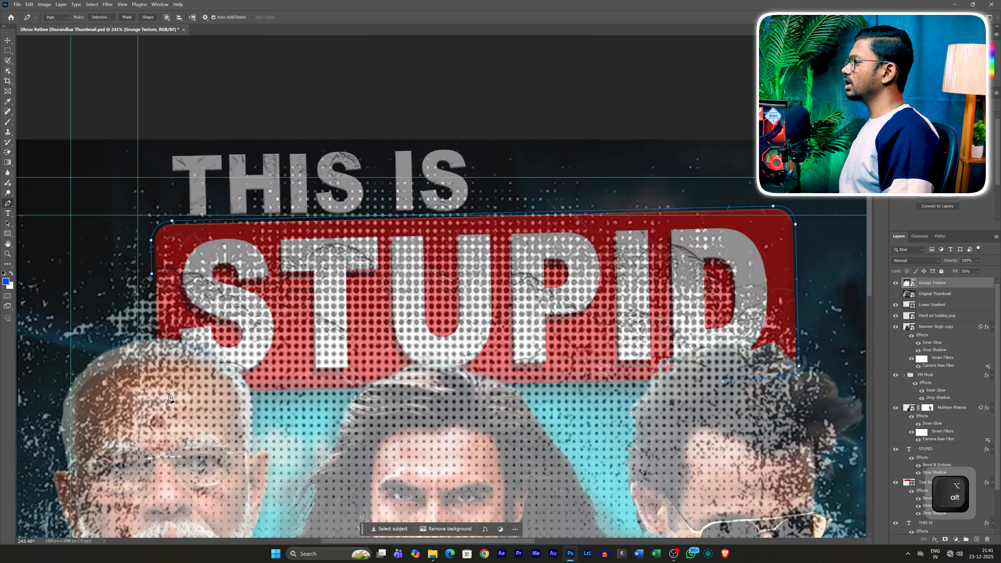
pyautogui.scroll(-5, 169, 396)
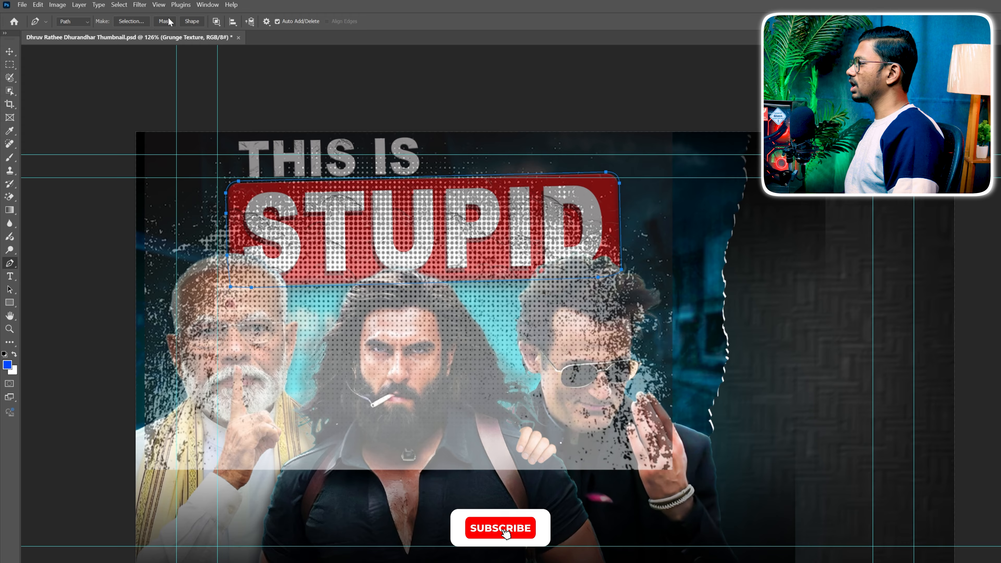
pyautogui.press('v')
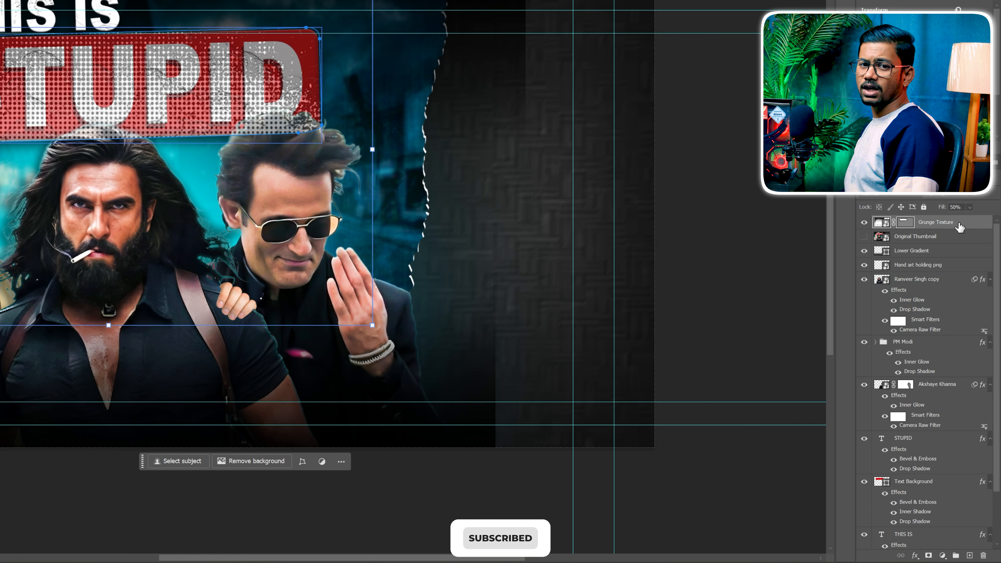
# Move the Grunge Texture layer between STUPID and Text Background, then adjust its opacity and set its blend mode to Hard Light
pyautogui.moveTo(960, 227); pyautogui.dragTo(959, 475)
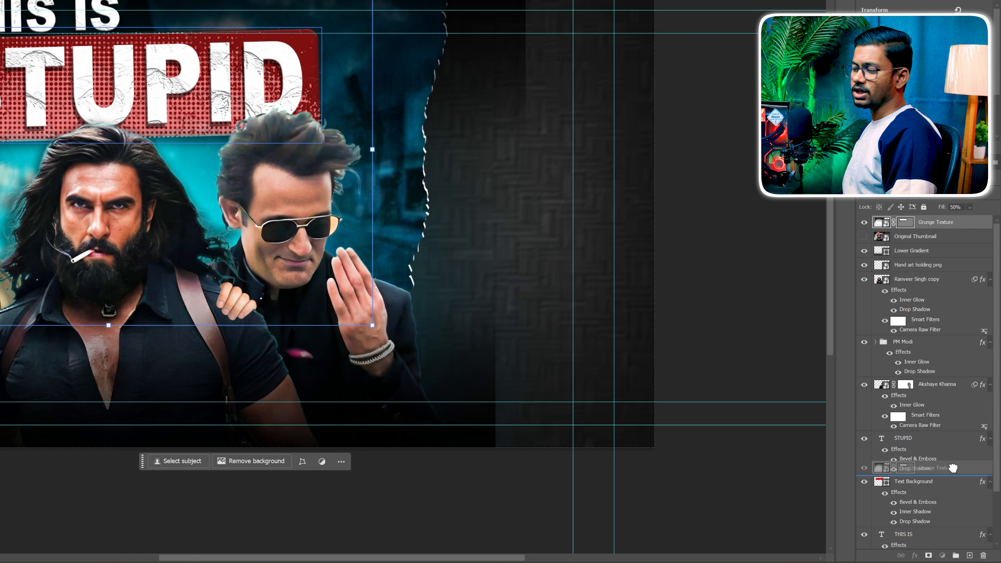
pyautogui.press('0')
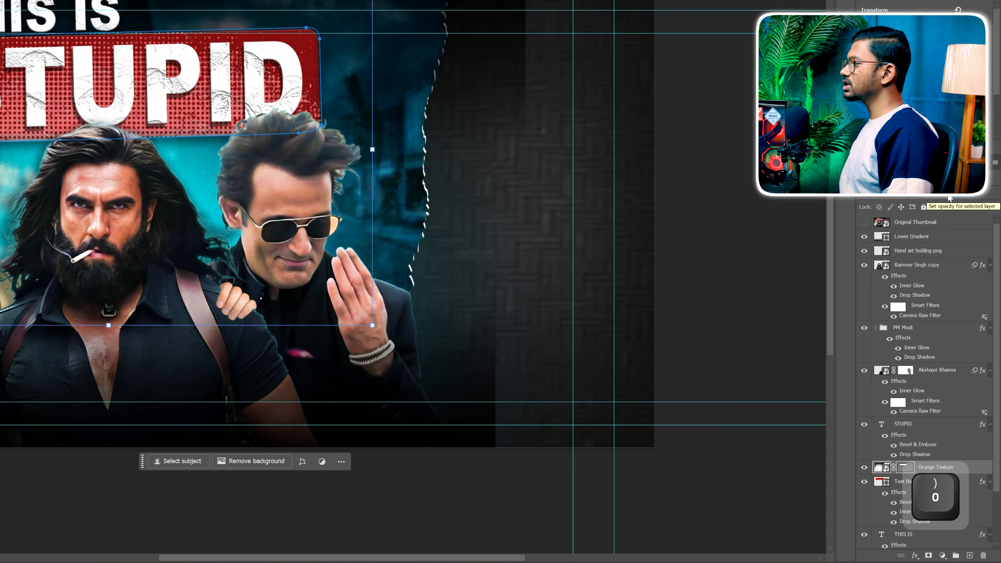
pyautogui.press('Return')
pyautogui.click(894, 193)
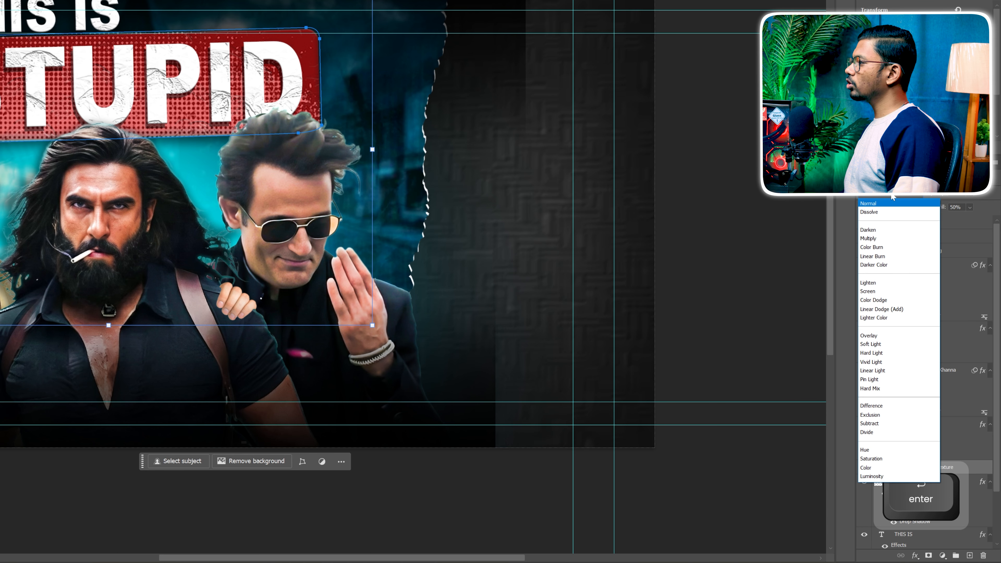
pyautogui.click(879, 353)
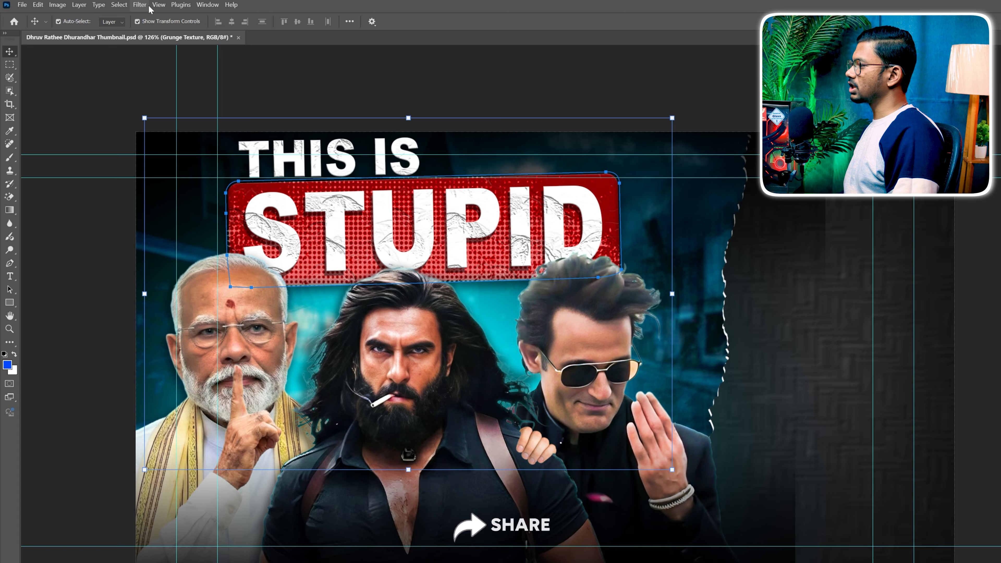
# Apply a Motion Blur to the Grunge Texture layer with a 36° angle and a 15-pixel distance
pyautogui.click(141, 4)
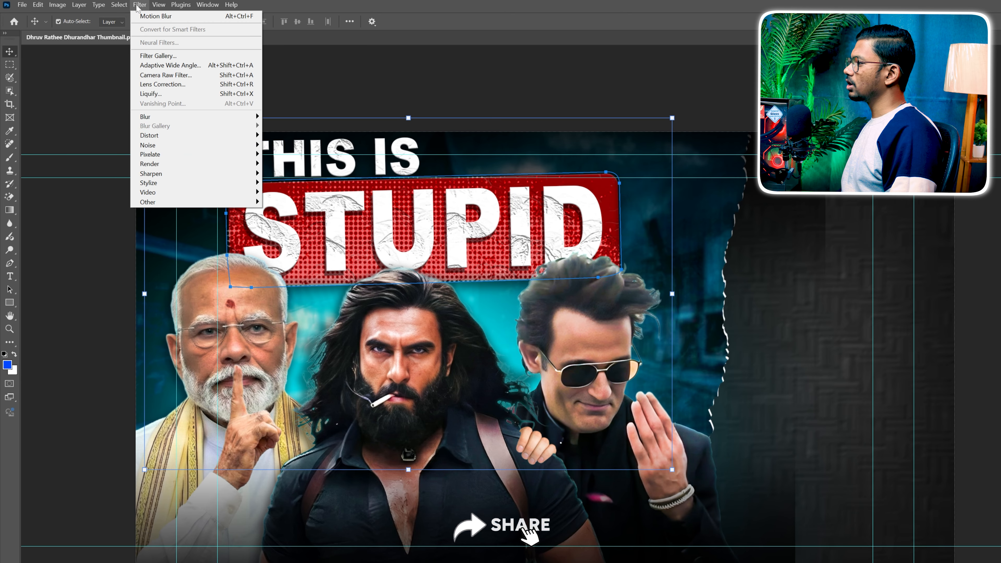
pyautogui.moveTo(237, 117)
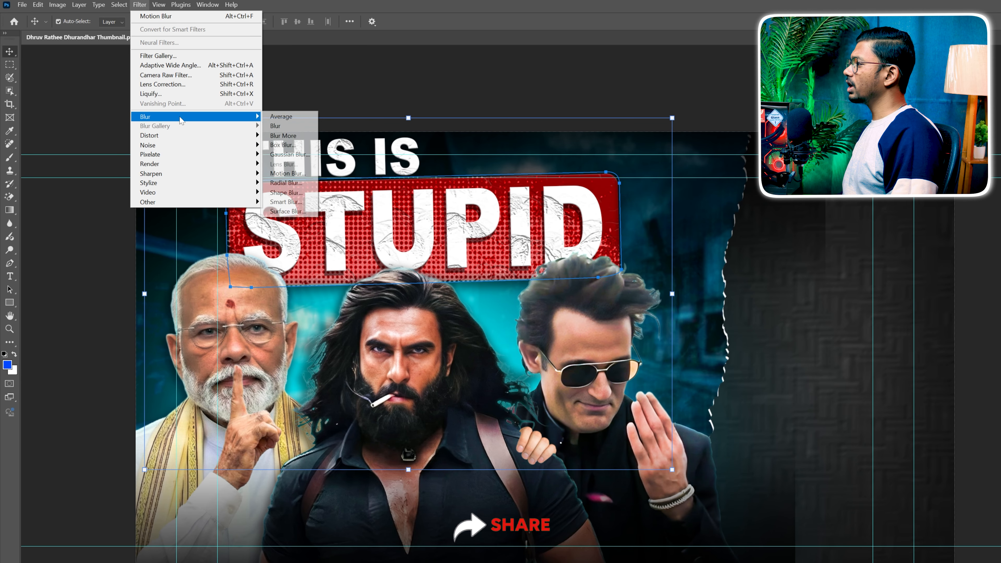
pyautogui.click(288, 173)
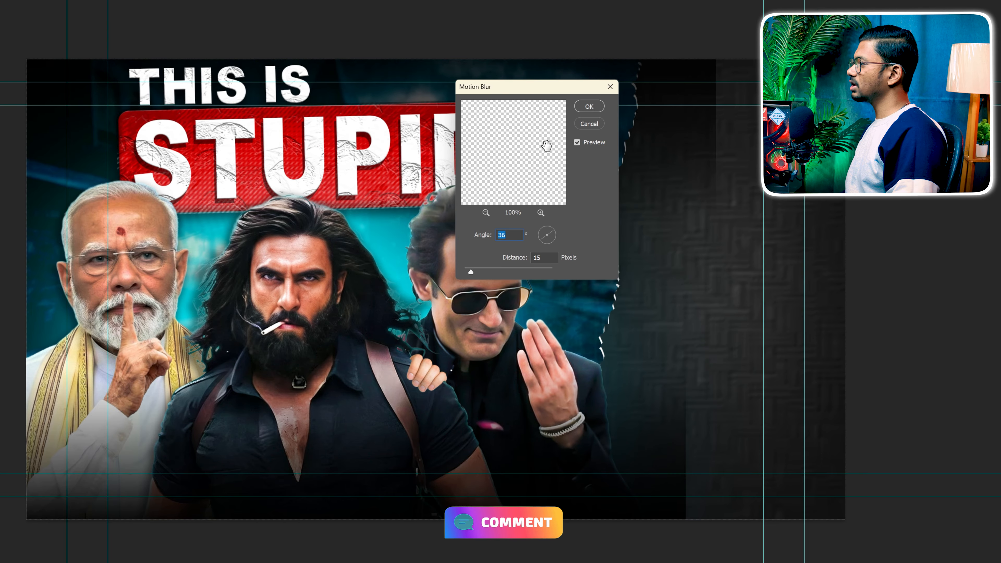
pyautogui.click(589, 106)
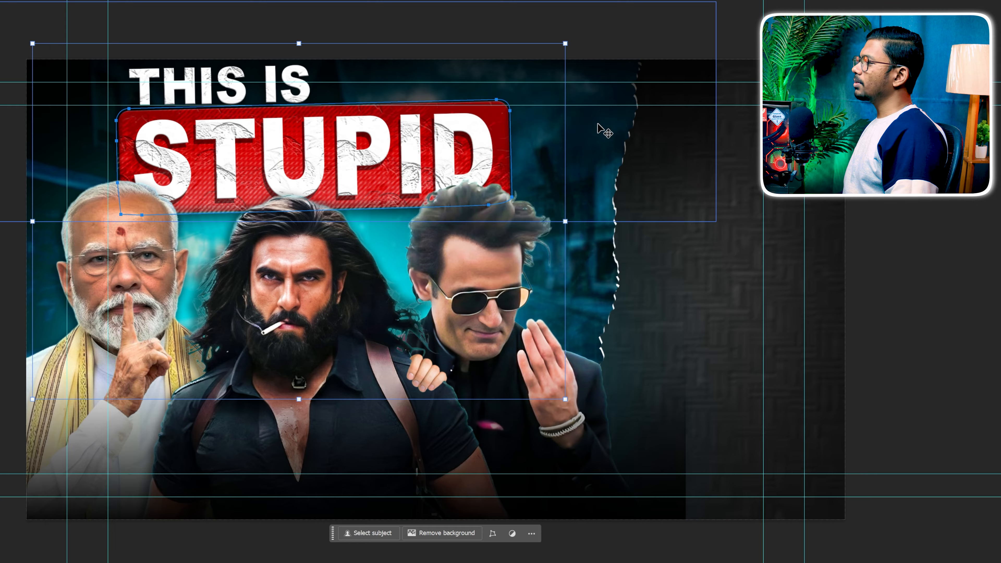
# Change the Grunge Texture layer's blend mode to Darker Color and set its Motion Blur distance to 30 pixels
pyautogui.click(899, 195)
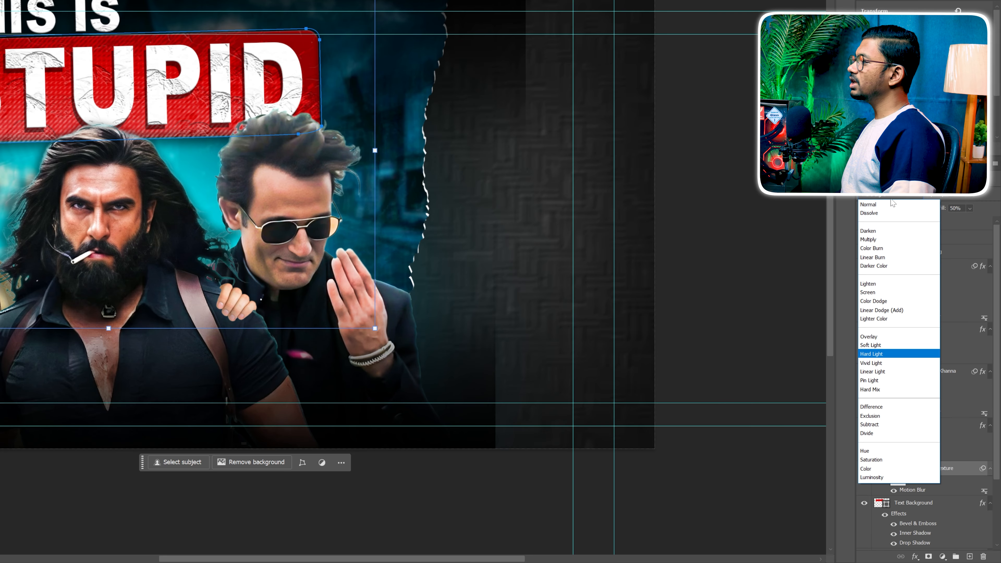
pyautogui.click(878, 264)
pyautogui.press('Return')
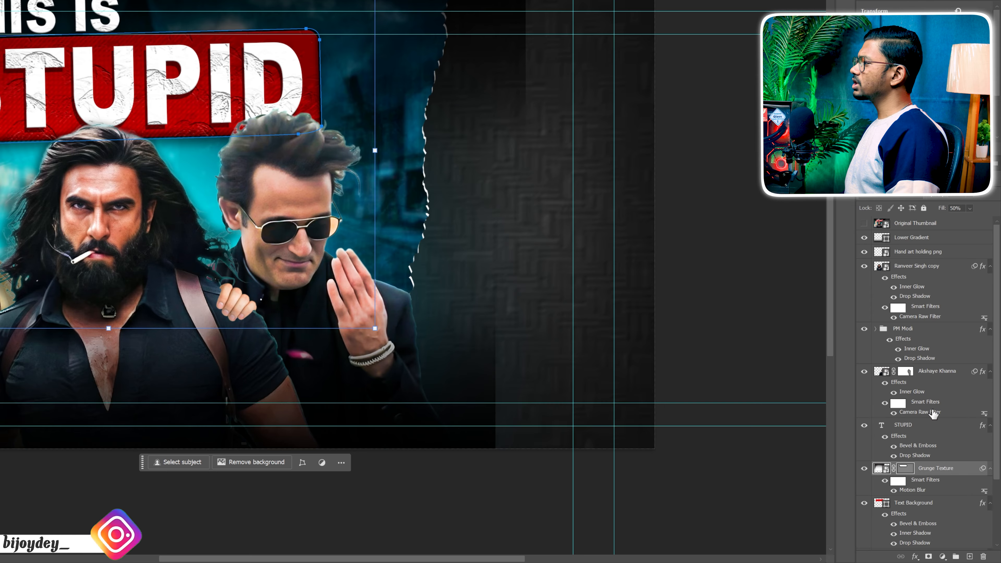
pyautogui.doubleClick(916, 489)
pyautogui.moveTo(549, 247); pyautogui.dragTo(513, 249)
pyautogui.write('30')
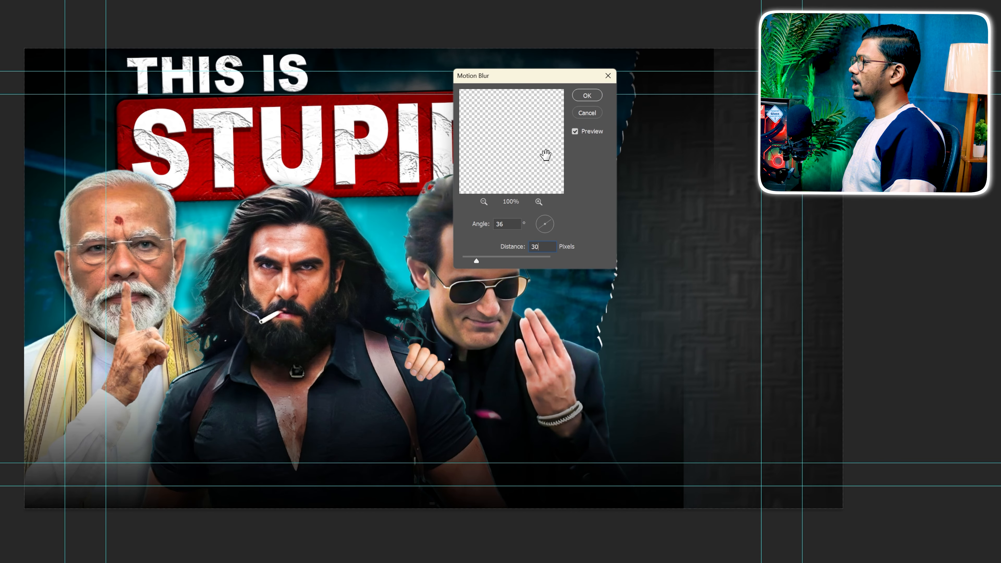
pyautogui.click(586, 96)
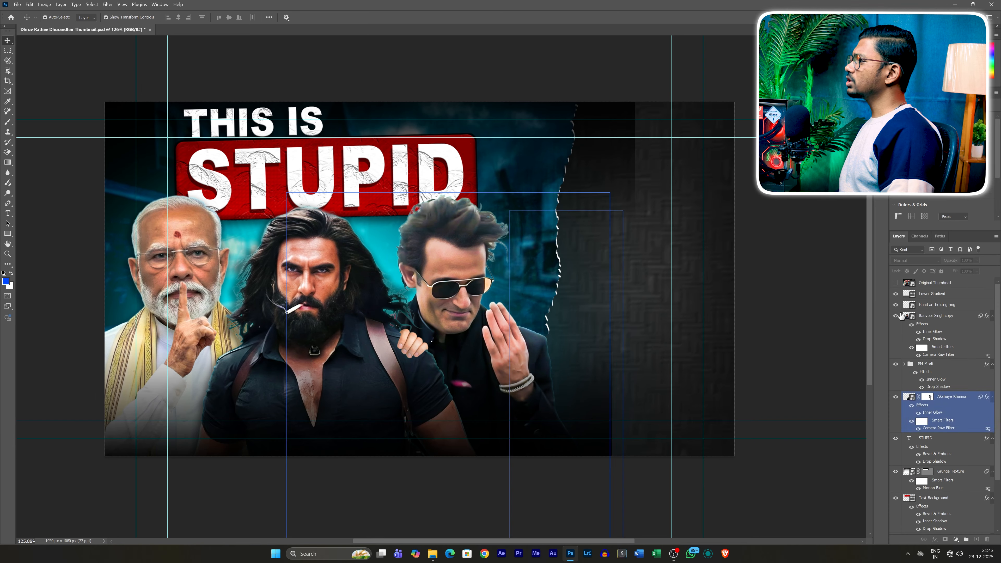
# Compare the current design with the reference by switching the Original Thumbnail layer on and off
pyautogui.click(895, 283)
pyautogui.click(895, 284)
pyautogui.click(896, 283)
pyautogui.click(896, 283)
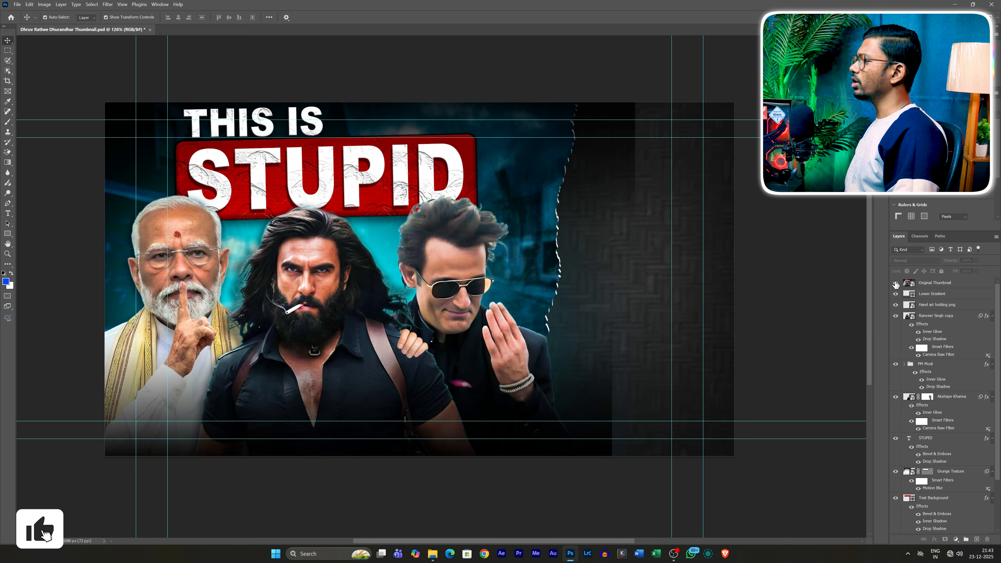
# Show the Original Thumbnail layer, duplicate it and hide the original beneath the copy
pyautogui.click(896, 283)
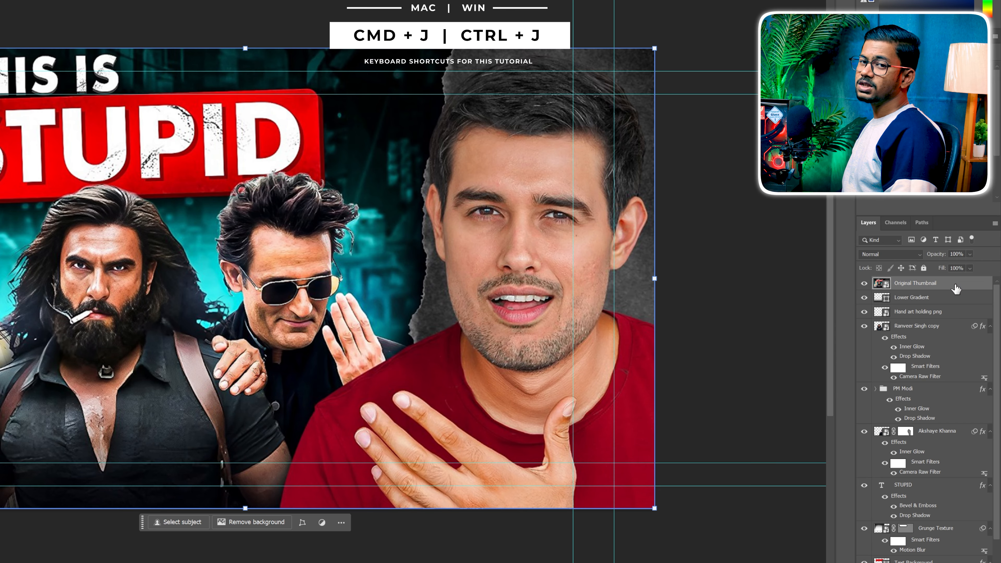
pyautogui.hotkey('ctrl', 'j')
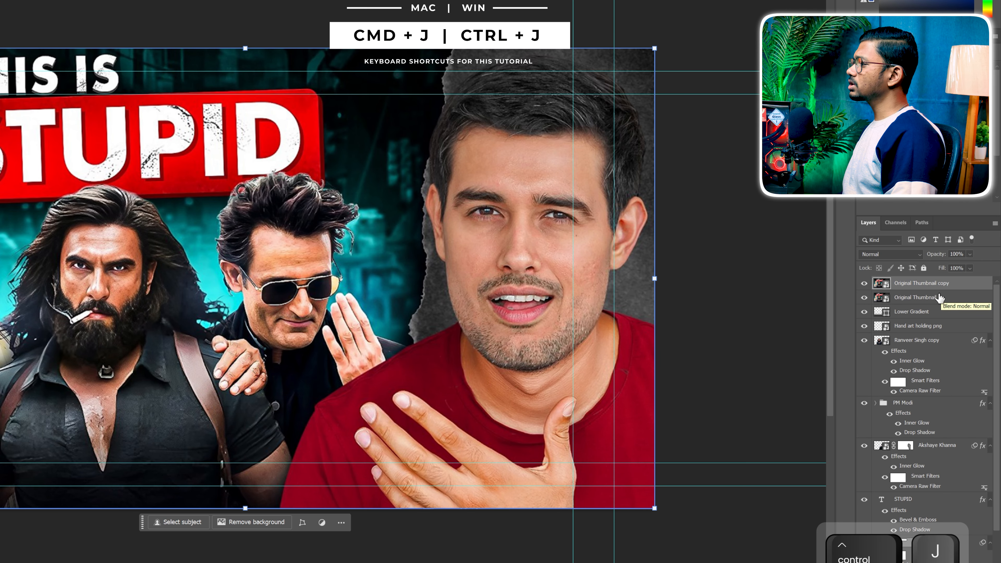
pyautogui.click(863, 297)
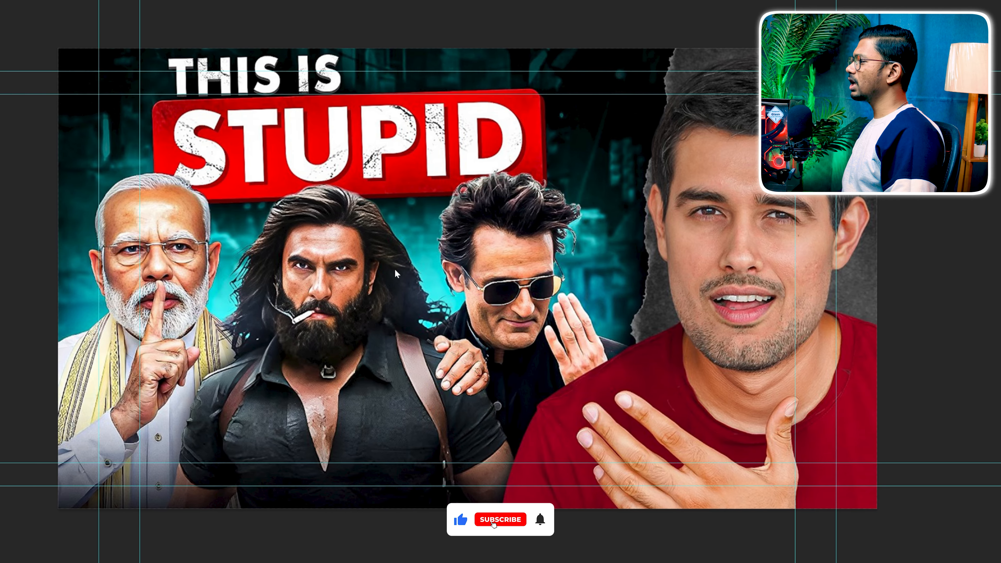
# Erase the title and the three men from the Original Thumbnail copy with a much larger eraser brush
pyautogui.click(473, 270)
pyautogui.click(564, 183)
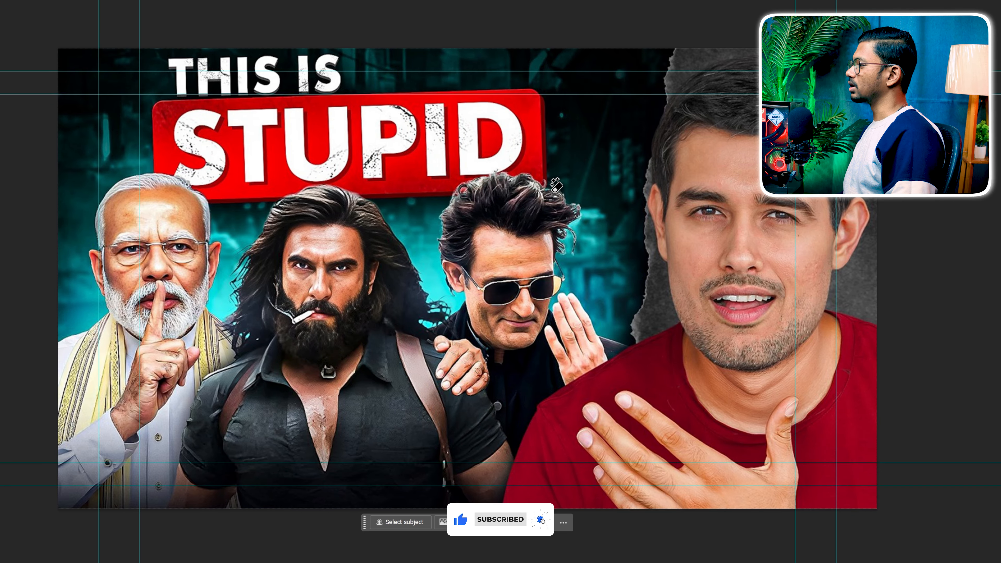
pyautogui.press(']')
pyautogui.press(']')
pyautogui.press(']')
pyautogui.press(']')
pyautogui.press(']')
pyautogui.press(']')
pyautogui.press(']')
pyautogui.press(']')
pyautogui.press(']')
pyautogui.press(']')
pyautogui.press(']')
pyautogui.press(']')
pyautogui.press(']')
pyautogui.press(']')
pyautogui.press(']')
pyautogui.press(']')
pyautogui.press(']')
pyautogui.press(']')
pyautogui.press(']')
pyautogui.press(']')
pyautogui.moveTo(268, 174)
pyautogui.mouseDown()
pyautogui.moveTo(254, 410)
pyautogui.moveTo(368, 295)
pyautogui.moveTo(476, 98)
pyautogui.mouseUp()
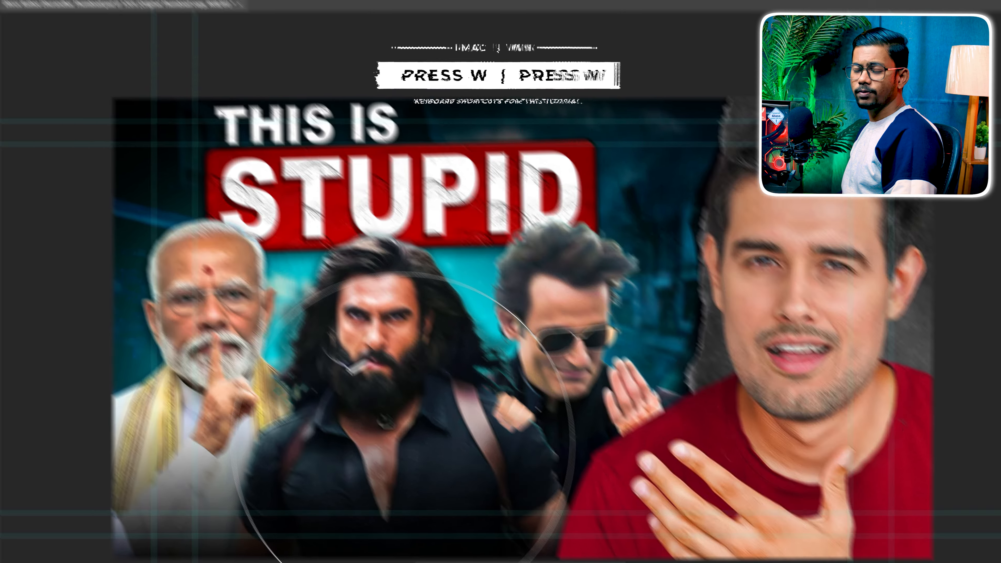
# Select the man in the red shirt with Select Subject, refine the selection with the Selection Brush and mask the layer to it
pyautogui.press('w')
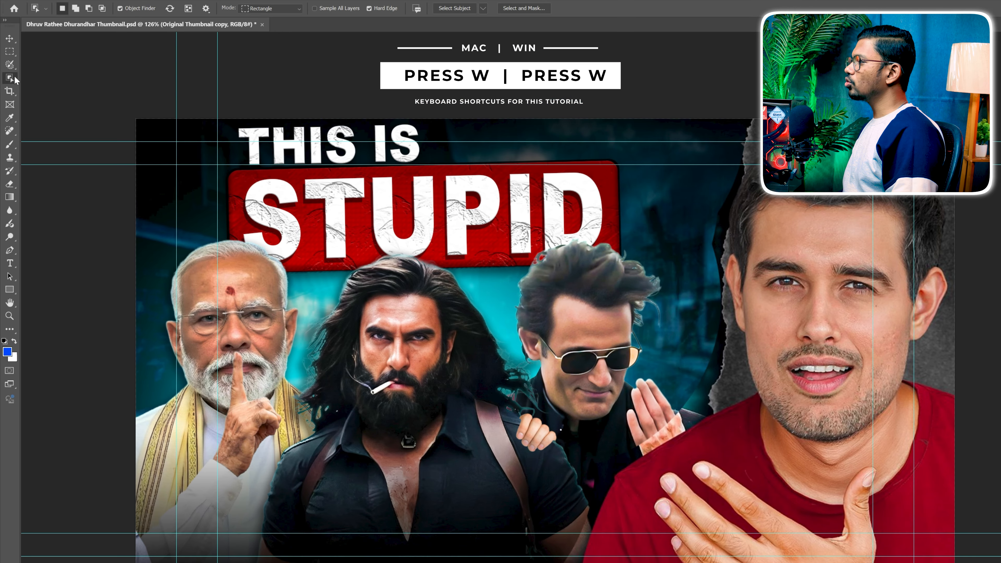
pyautogui.click(462, 11)
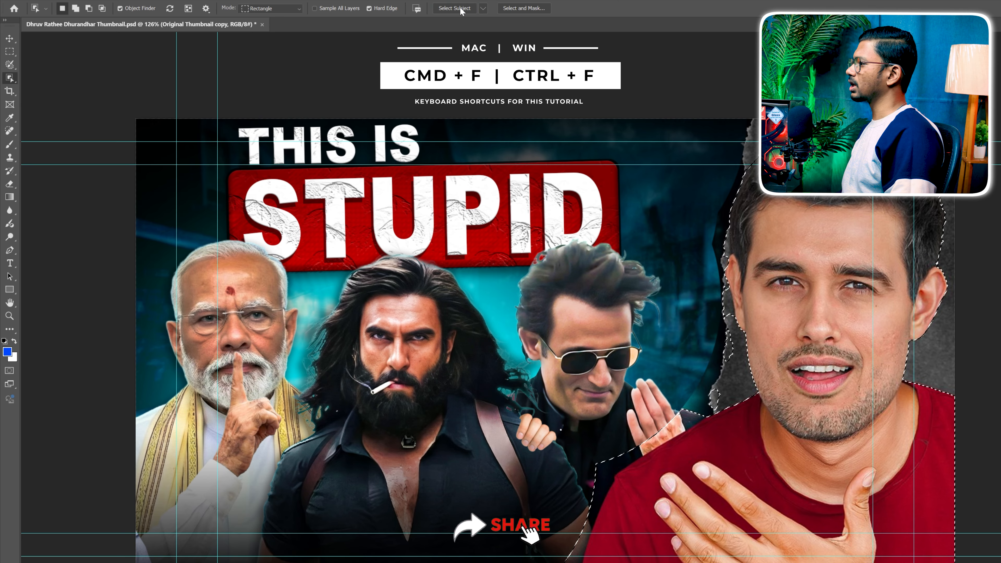
pyautogui.click(10, 64)
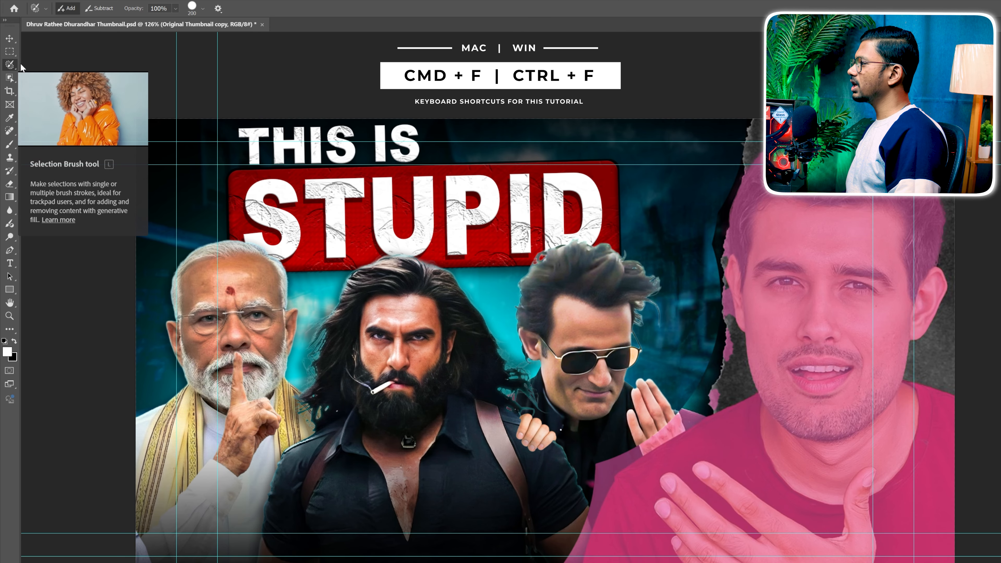
pyautogui.press('[')
pyautogui.press('[')
pyautogui.press('[')
pyautogui.press('[')
pyautogui.press('[')
pyautogui.press('x')
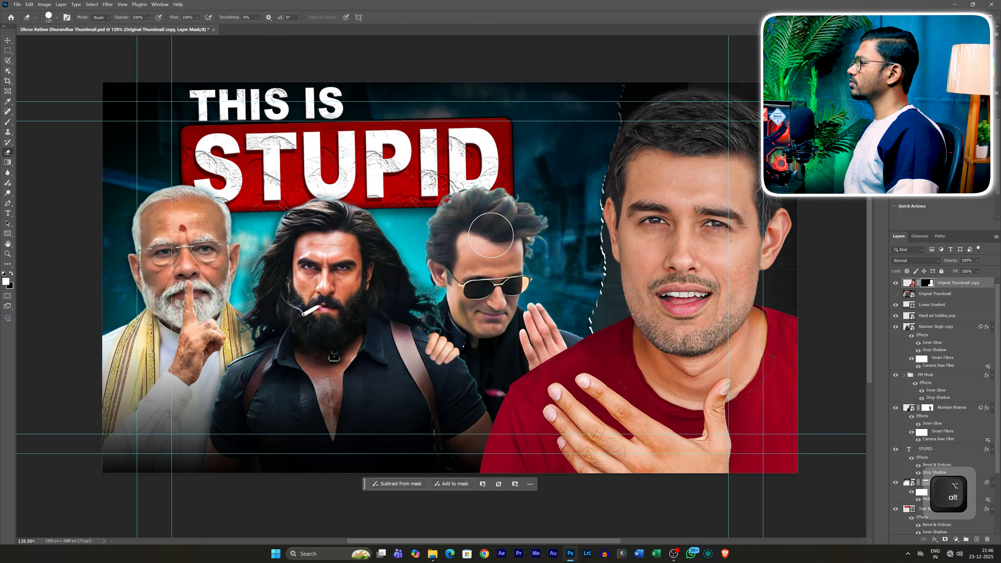
# Add a black Drop Shadow to the Original Thumbnail copy with 50% opacity, 12 px distance, 15% spread and 32 px size
pyautogui.hscroll(2, 496, 238)
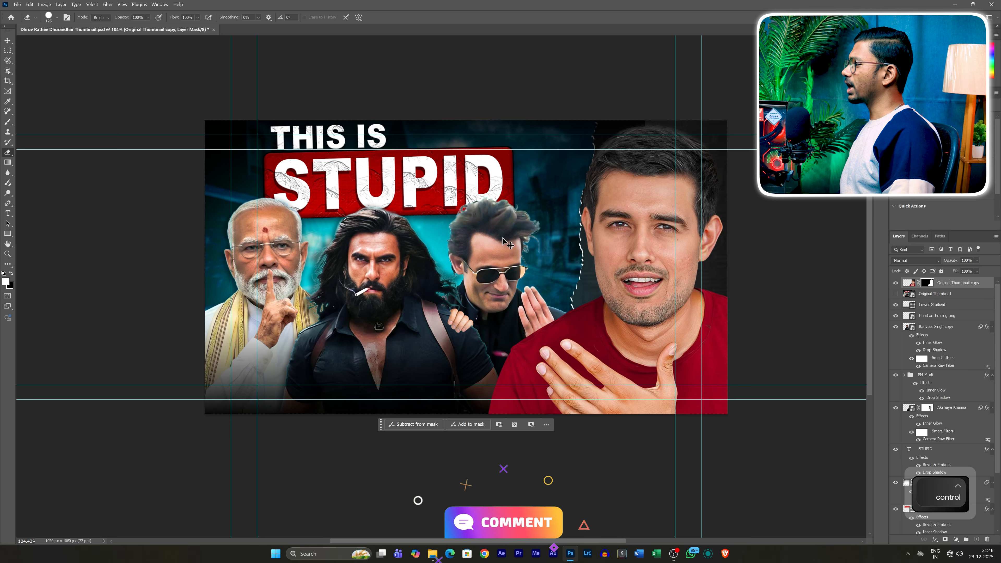
pyautogui.hscroll(3, 503, 239)
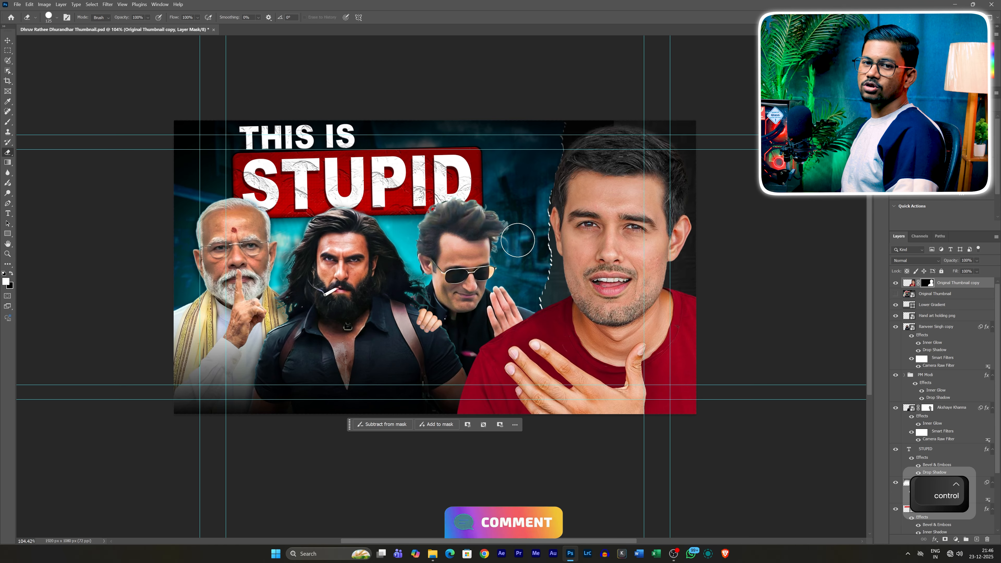
pyautogui.press('v')
pyautogui.click(980, 284)
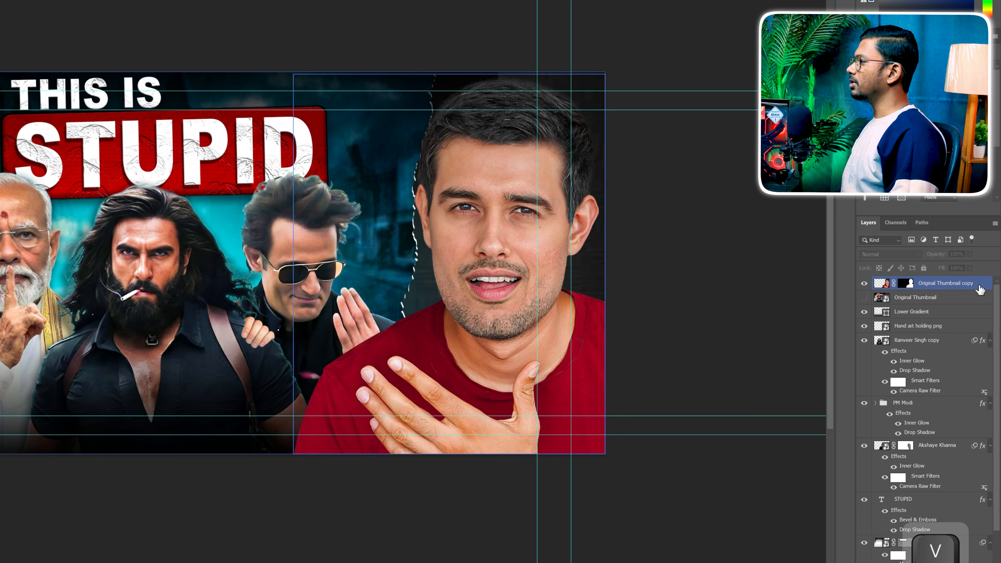
pyautogui.doubleClick(981, 290)
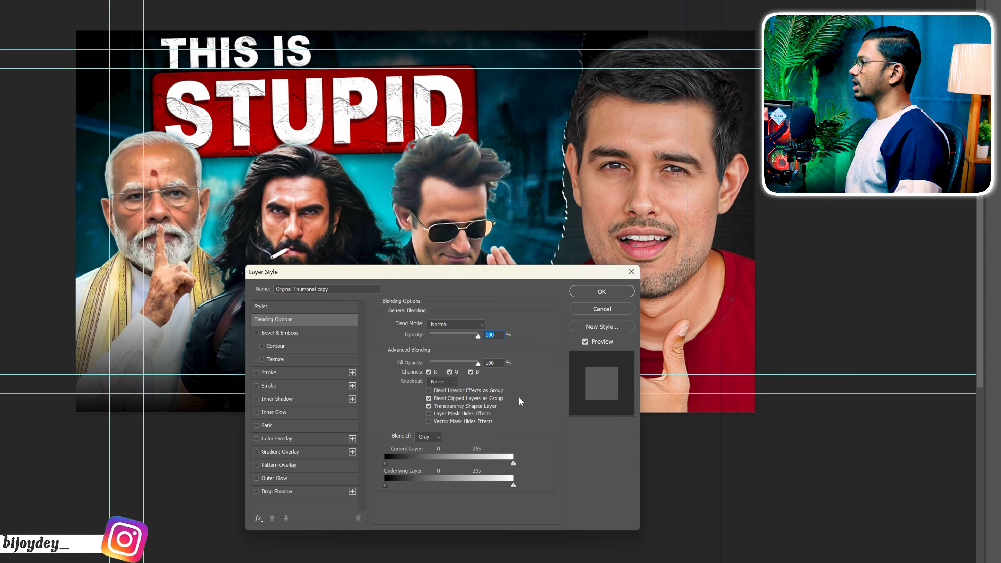
pyautogui.click(297, 494)
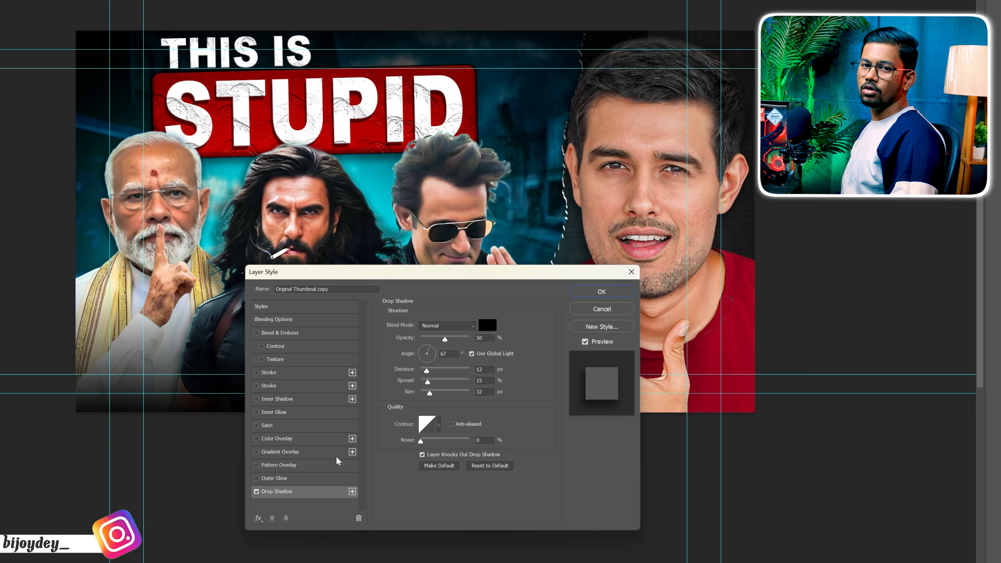
pyautogui.click(592, 295)
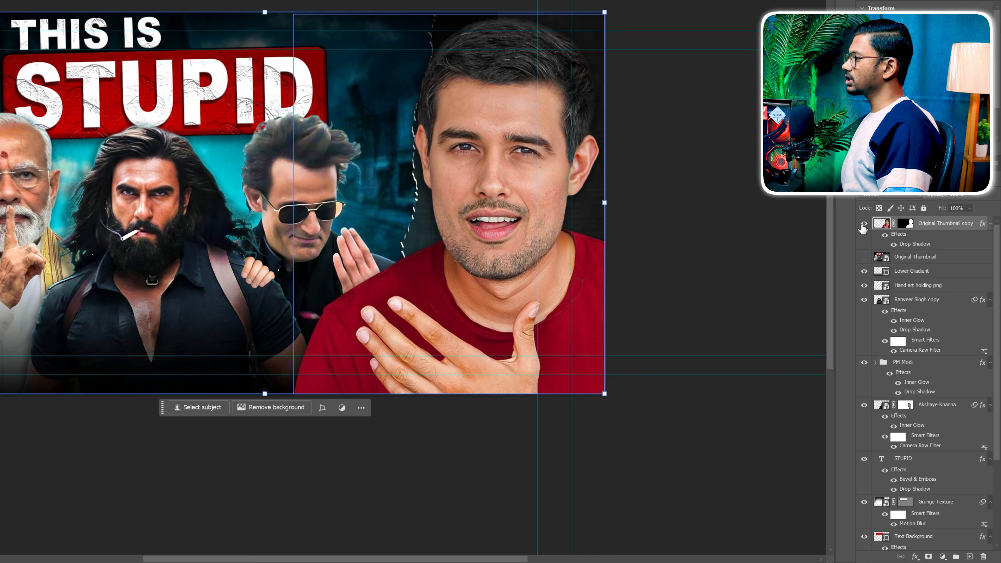
# Hide the Original Thumbnail copy and create a new empty layer directly above Lower Gradient
pyautogui.click(863, 224)
pyautogui.click(785, 278)
pyautogui.click(955, 276)
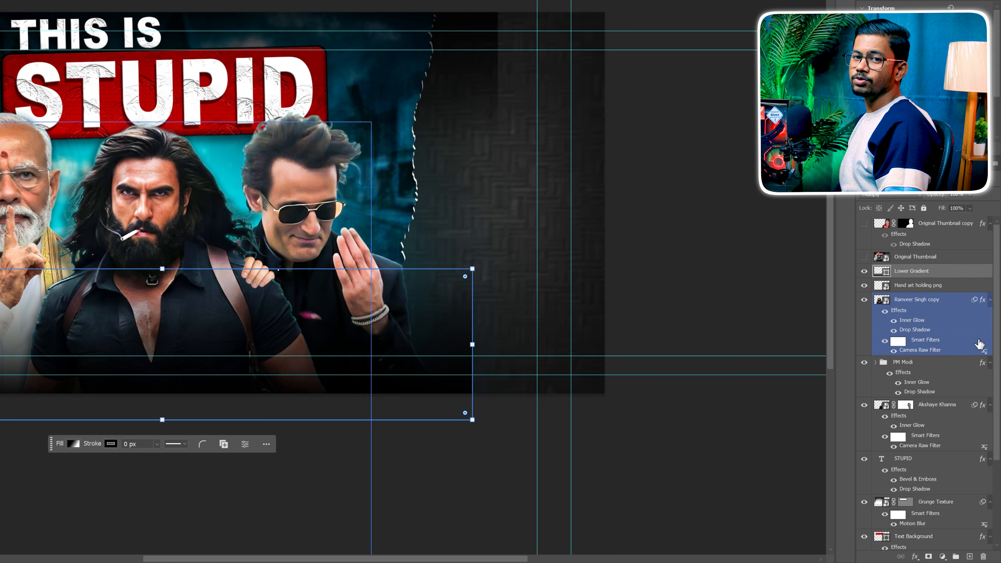
pyautogui.click(969, 556)
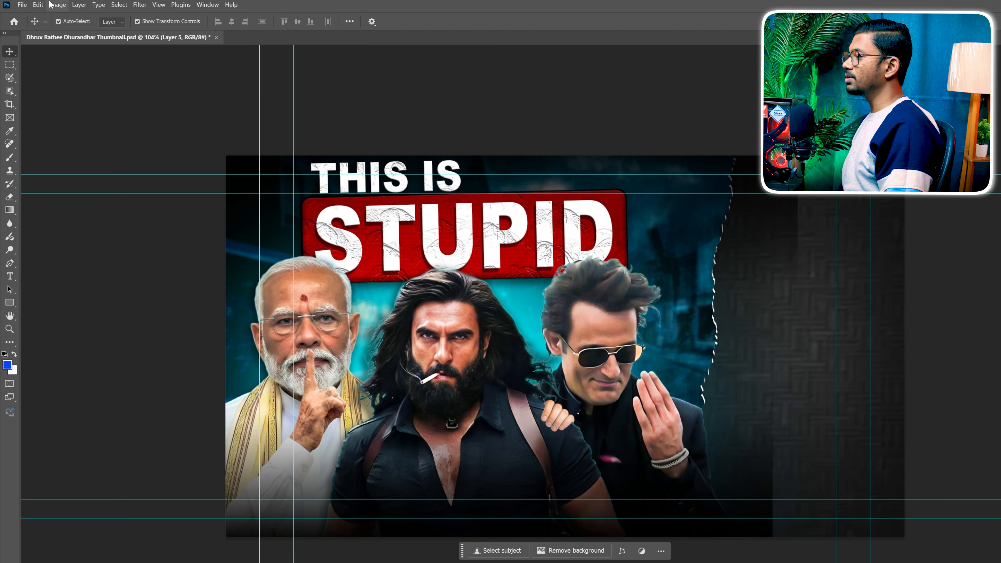
# Stamp the merged RGB image onto the new layer with Apply Image and convert that layer to a smart object
pyautogui.click(57, 5)
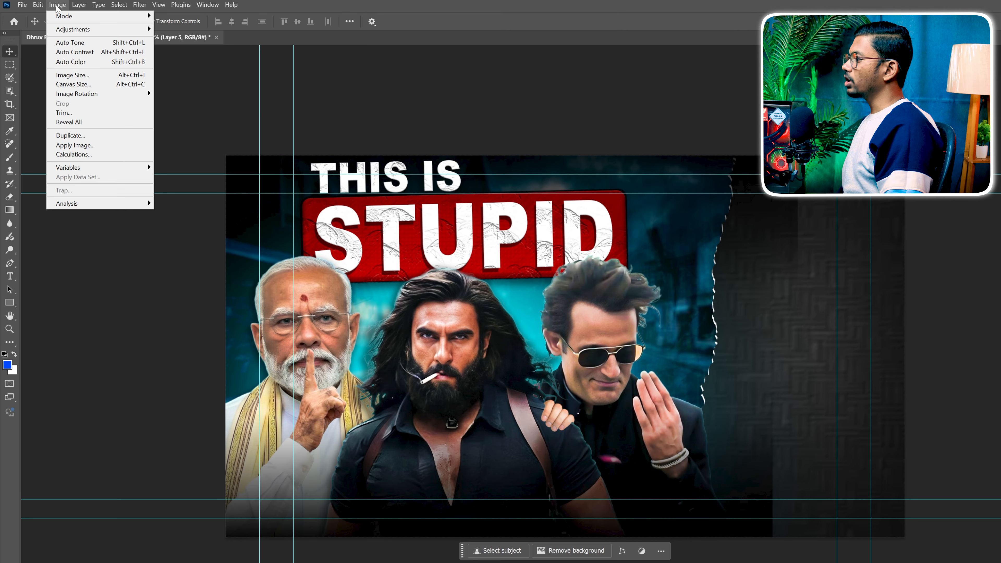
pyautogui.click(75, 145)
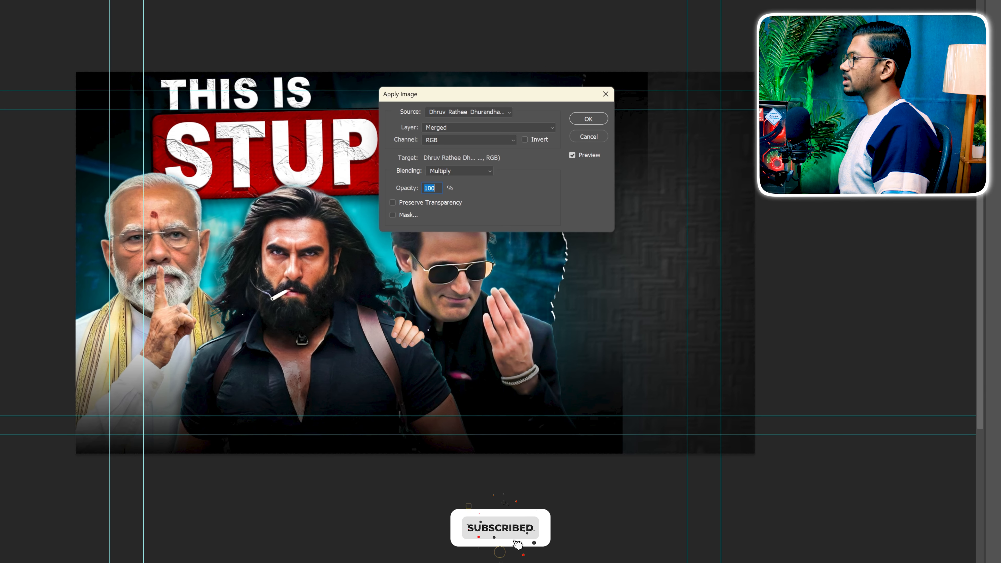
pyautogui.click(440, 172)
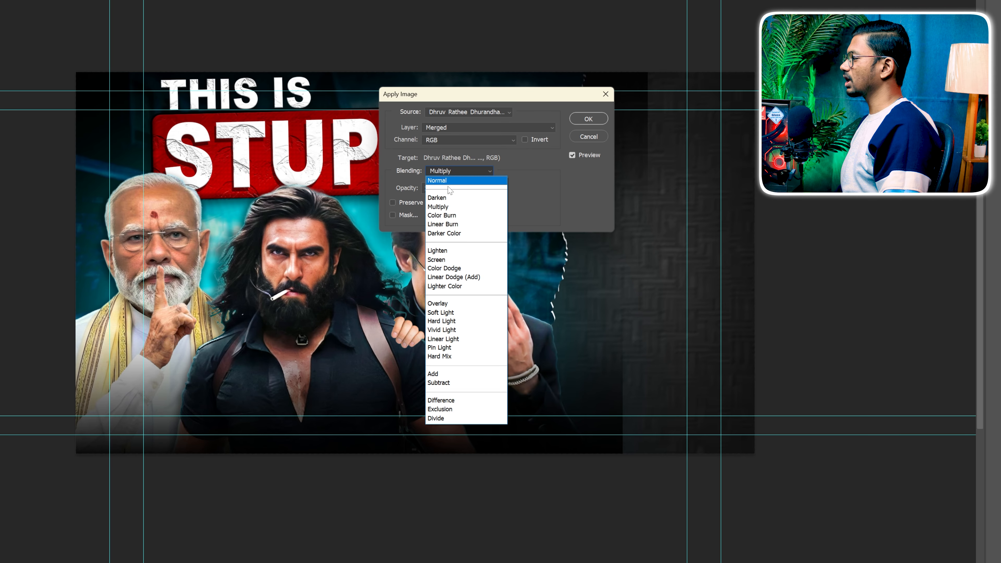
pyautogui.click(449, 173)
pyautogui.click(588, 119)
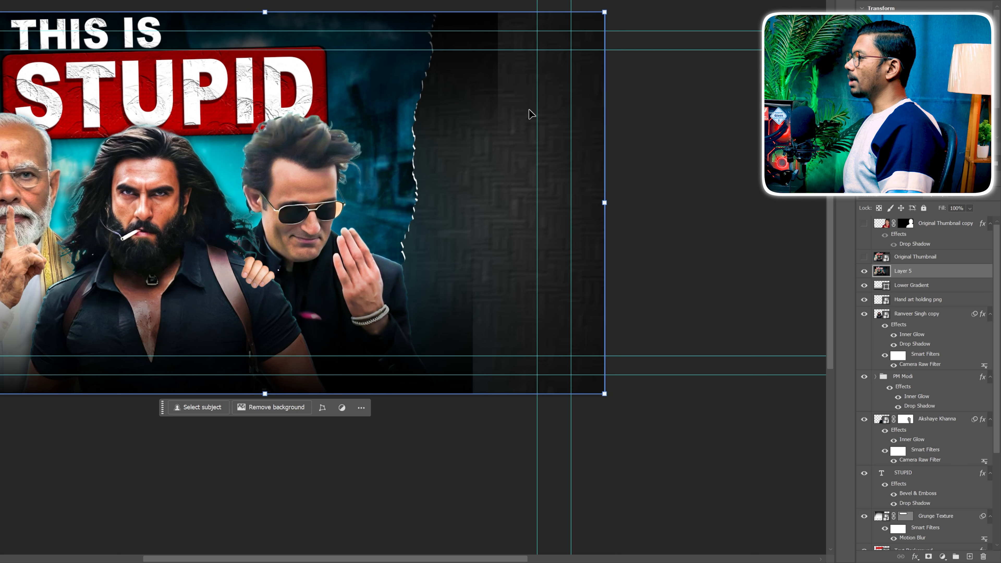
pyautogui.rightClick(942, 278)
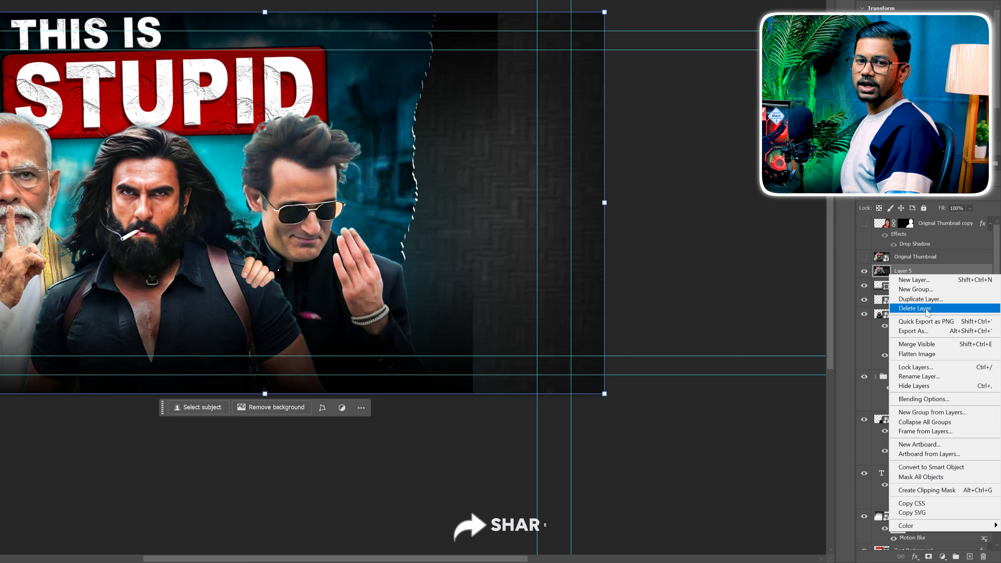
pyautogui.click(925, 468)
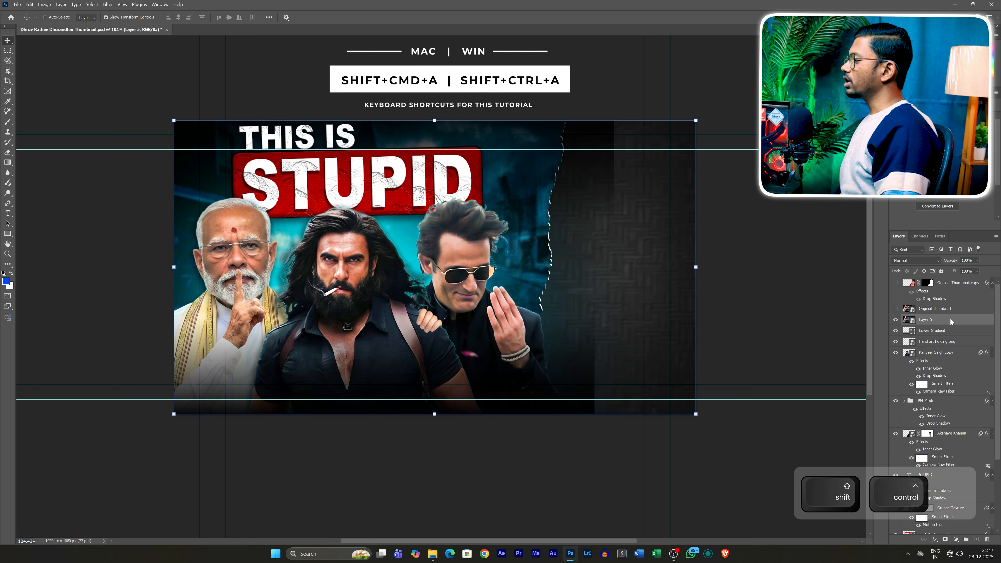
# Apply Camera Raw to Layer 5 with exposure +0.50, contrast +25, highlights +20, shadows -15, whites +25 and blacks -10
pyautogui.hotkey('shift', 'ctrl', 'a')
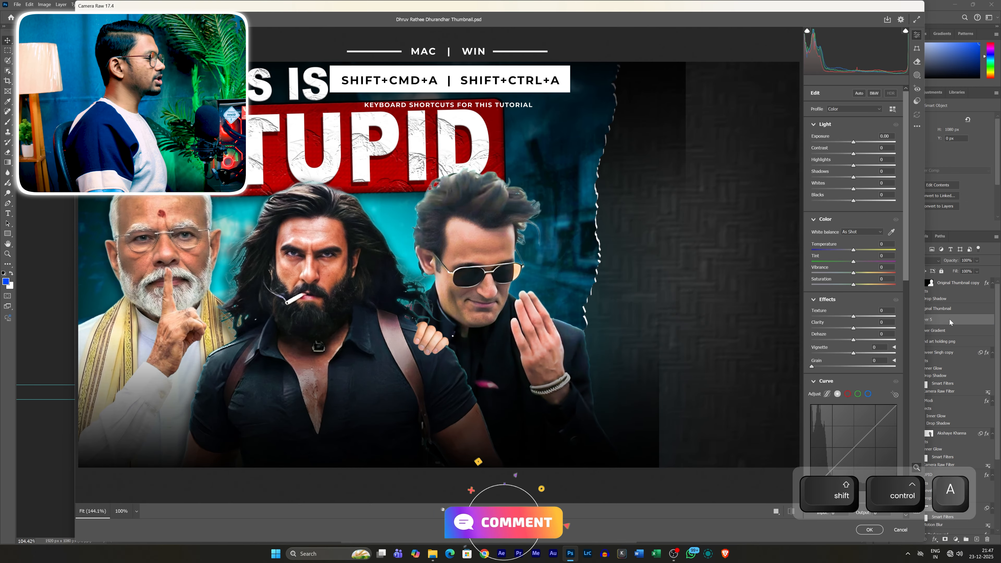
pyautogui.click(882, 136)
pyautogui.write('.5')
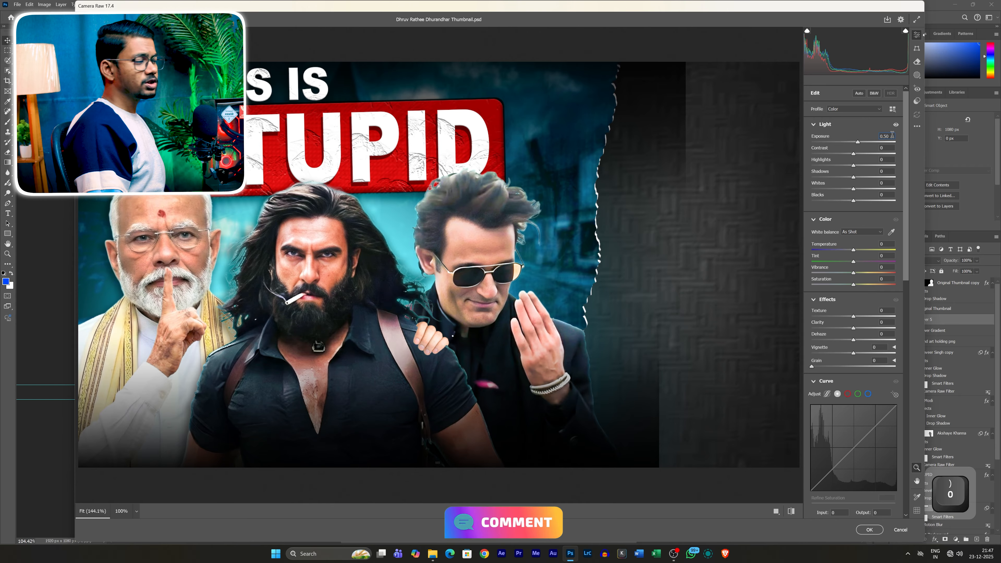
pyautogui.press('Tab')
pyautogui.write('2')
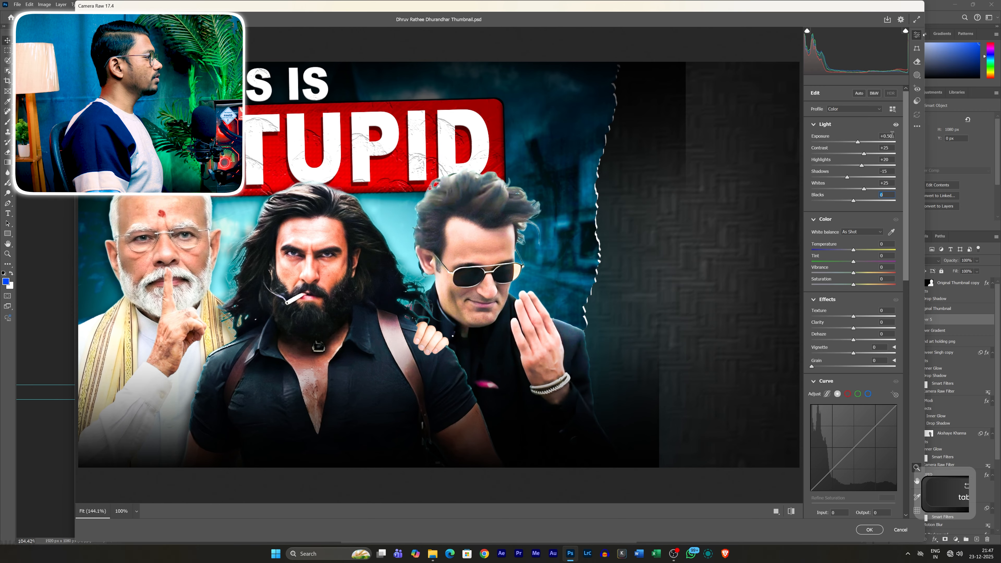
pyautogui.write('-1')
pyautogui.press('Tab')
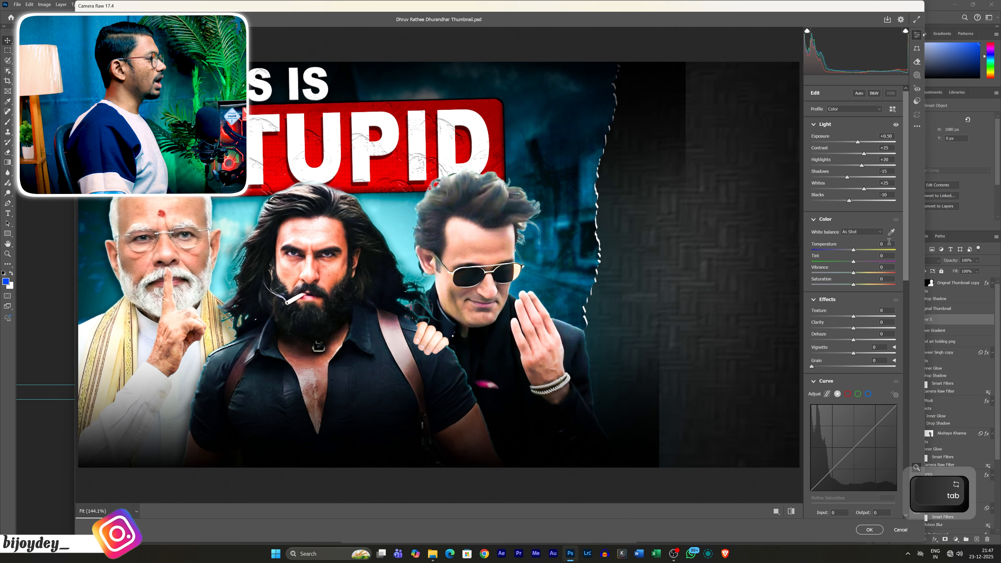
# Set the Camera Raw color values to temperature -5, tint +2, vibrance +25 and saturation +3
pyautogui.write('-5')
pyautogui.press('Tab')
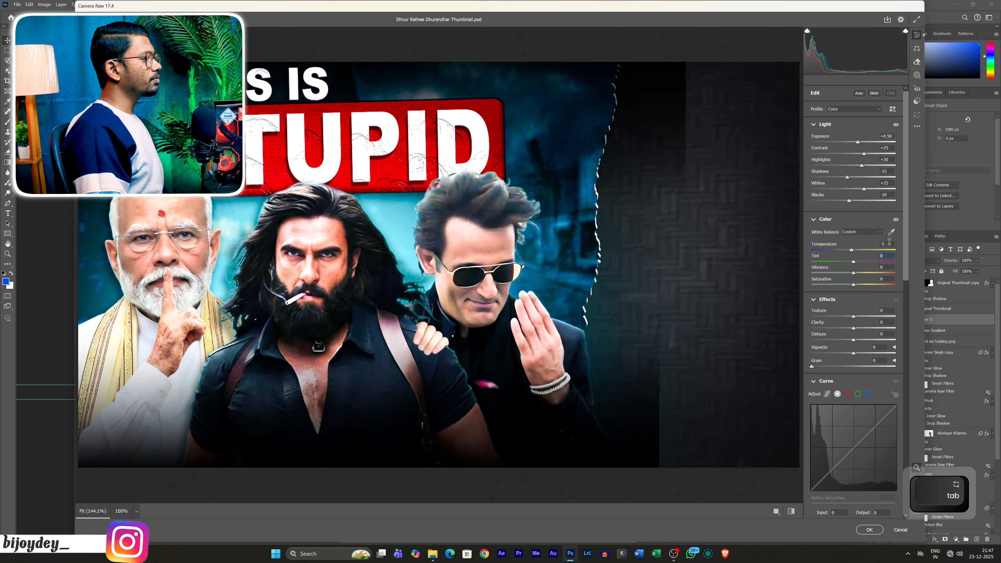
pyautogui.write('2')
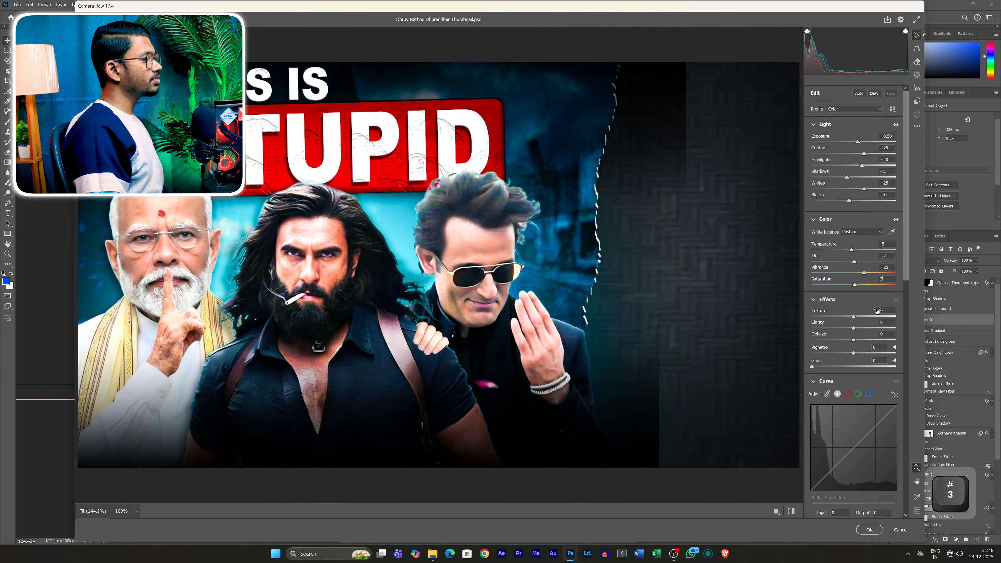
# Set the Camera Raw effects to texture +30, clarity +10 and dehaze +6
pyautogui.write('30')
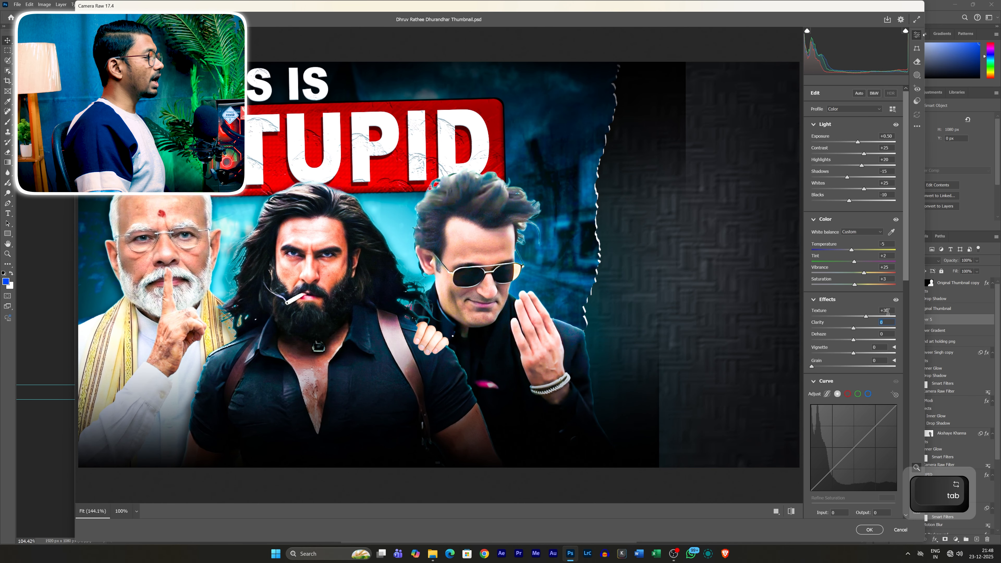
pyautogui.press('Tab')
pyautogui.write('10')
pyautogui.press('Tab')
pyautogui.write('6')
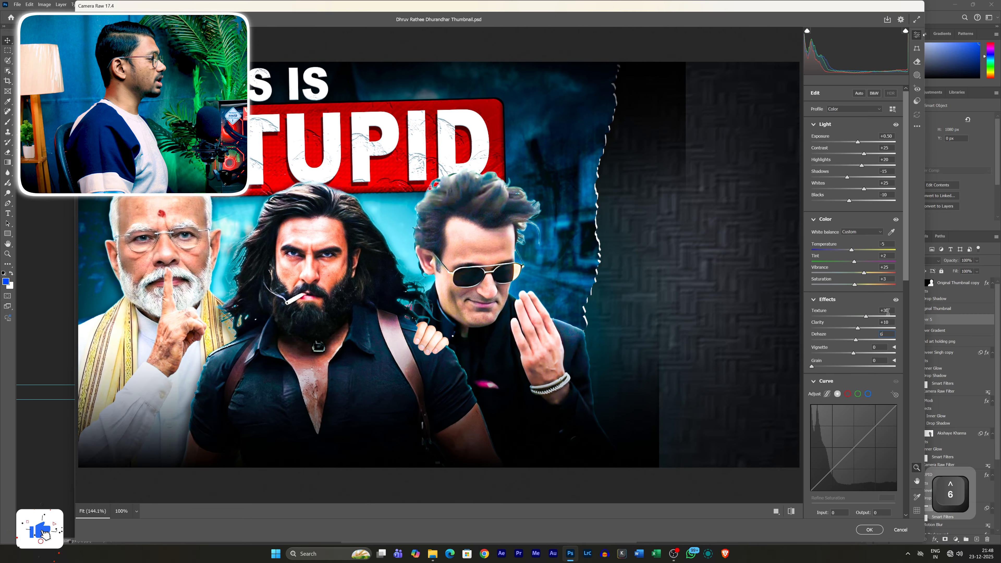
# Shape the tone curve into a slight S and set the Color Mixer hues to 6 for reds and 8 for oranges
pyautogui.scroll(-5, 860, 206)
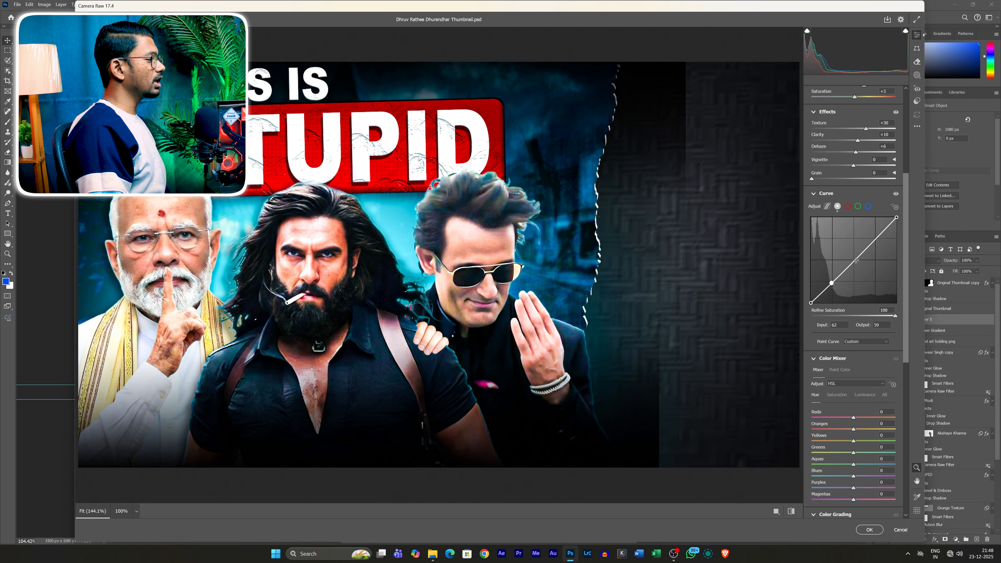
pyautogui.scroll(-3, 839, 362)
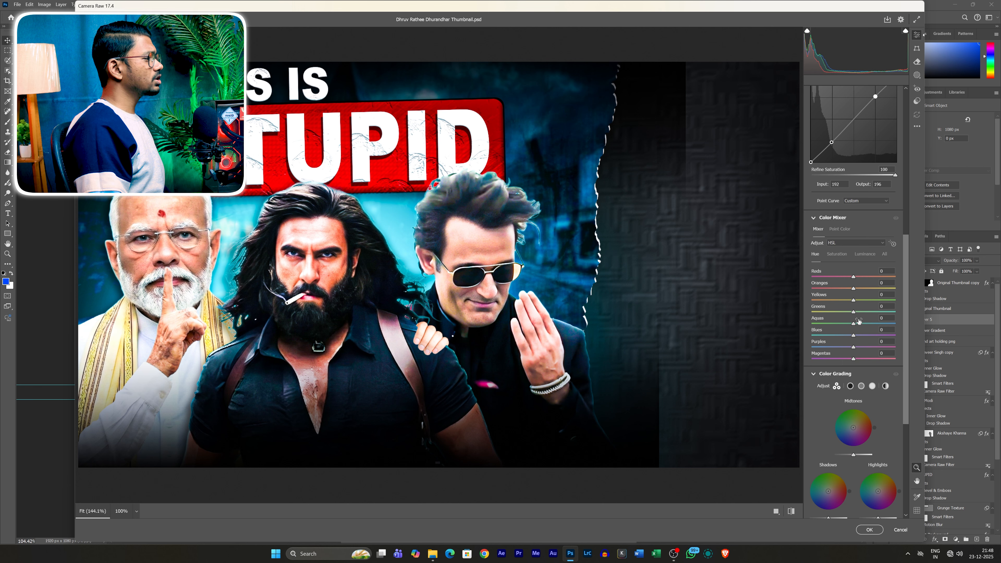
pyautogui.click(890, 271)
pyautogui.write('6')
pyautogui.press('Tab')
pyautogui.write('8')
# Color grade midtones and highlights toward warm orange and shadows toward blue, with highlights at hue 37 and saturation 8, and apply the filter
pyautogui.scroll(-4, 835, 375)
pyautogui.scroll(-1, 834, 375)
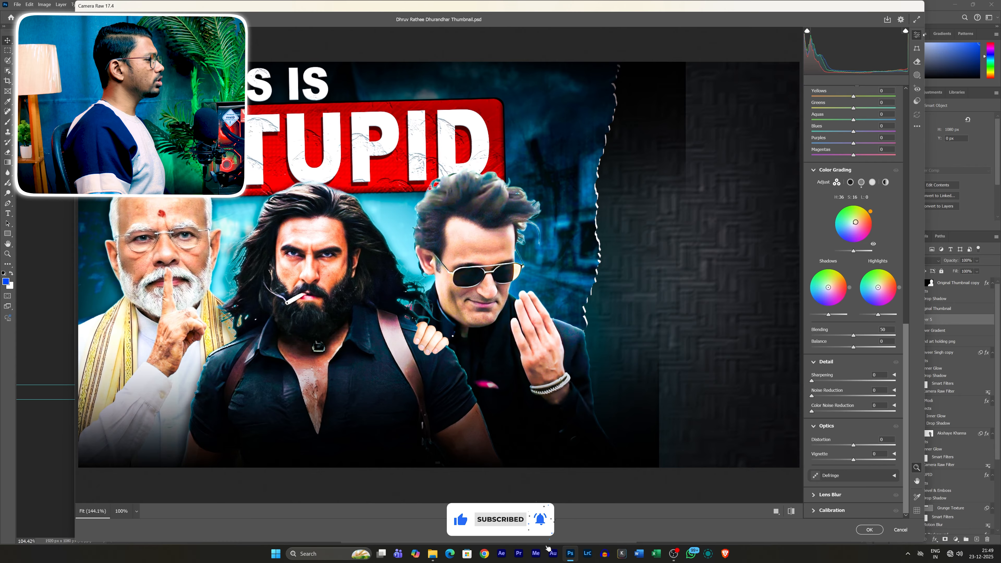
pyautogui.moveTo(855, 223); pyautogui.dragTo(853, 223)
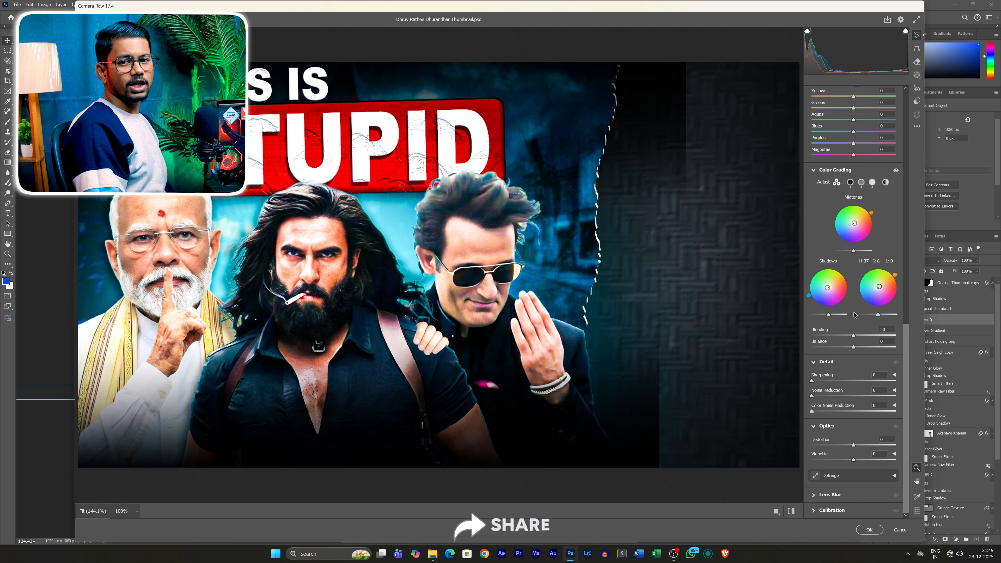
pyautogui.click(869, 529)
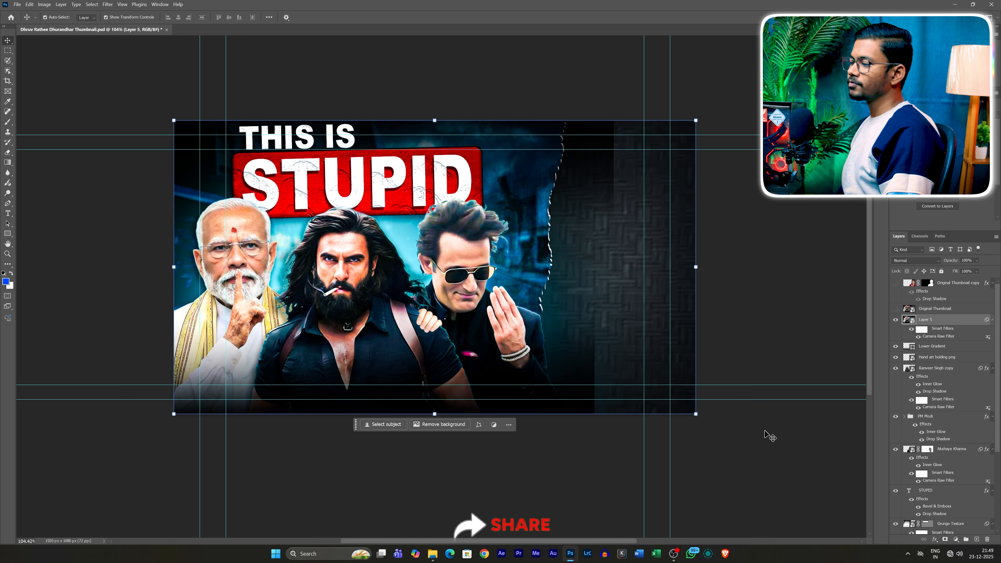
# Show the Original Thumbnail copy and create a new empty layer at the top of the layer stack
pyautogui.click(864, 283)
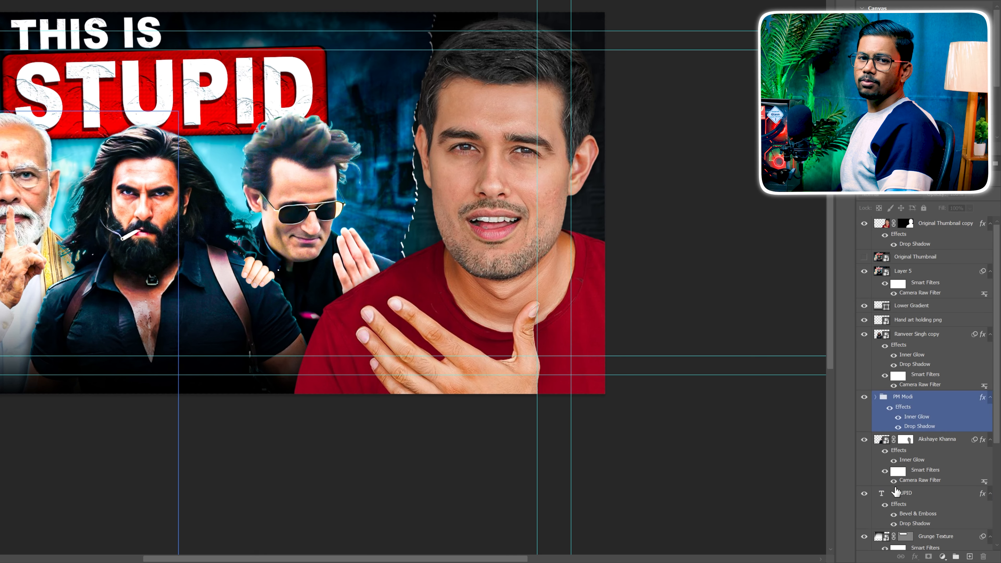
pyautogui.click(948, 546)
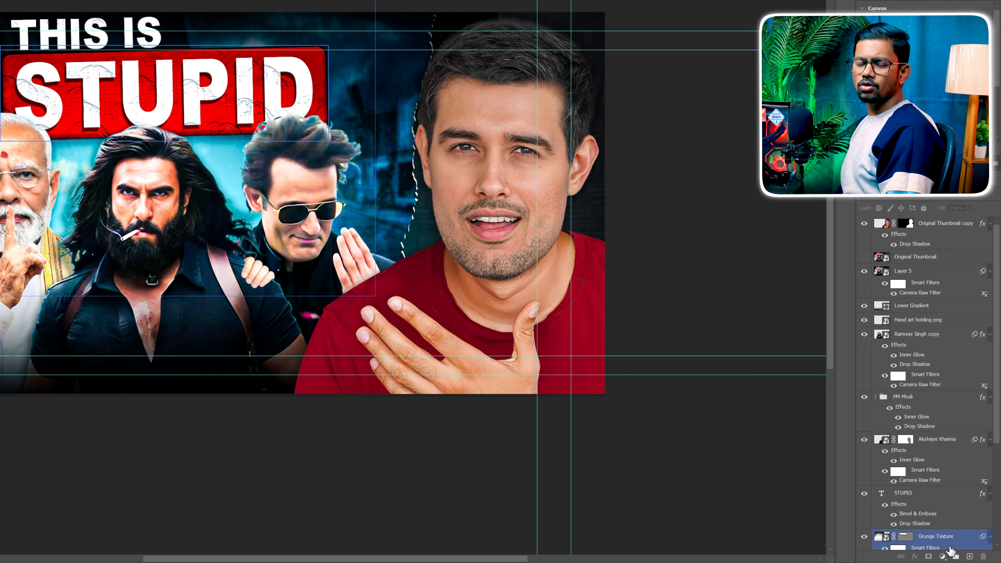
pyautogui.click(970, 556)
pyautogui.click(591, 231)
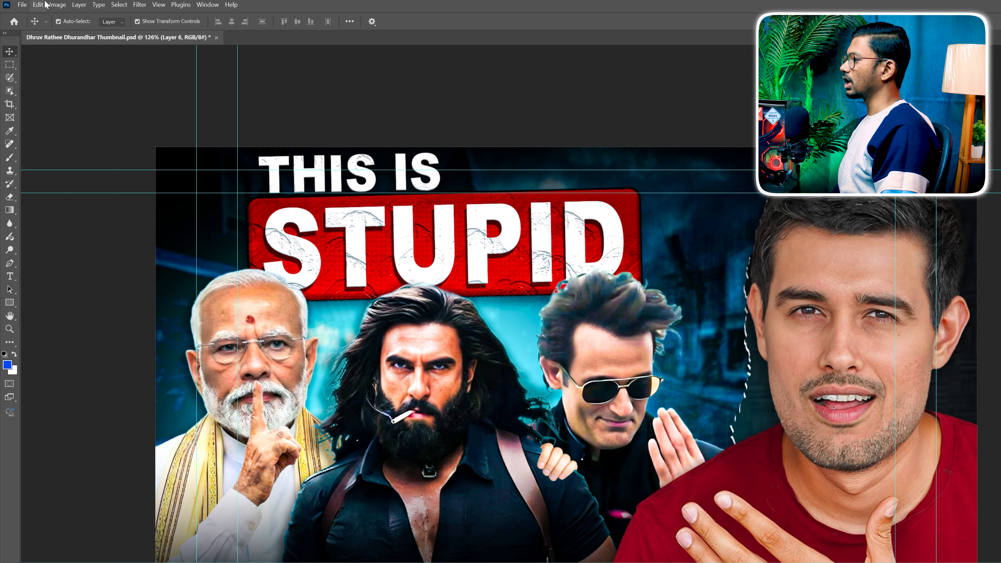
# Stamp the merged RGB image onto the new top layer with Apply Image at Normal blending and 100% opacity
pyautogui.click(55, 4)
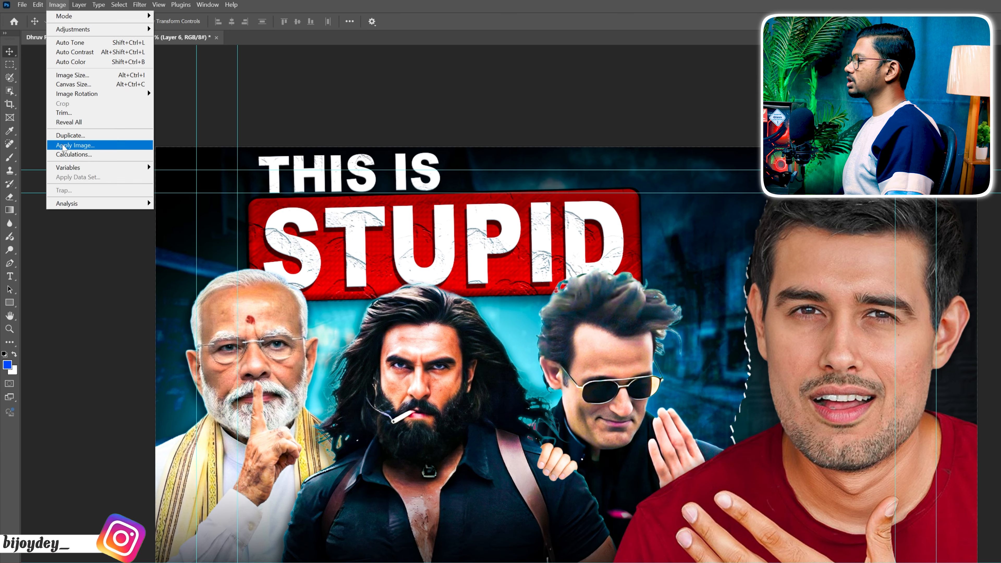
pyautogui.click(74, 145)
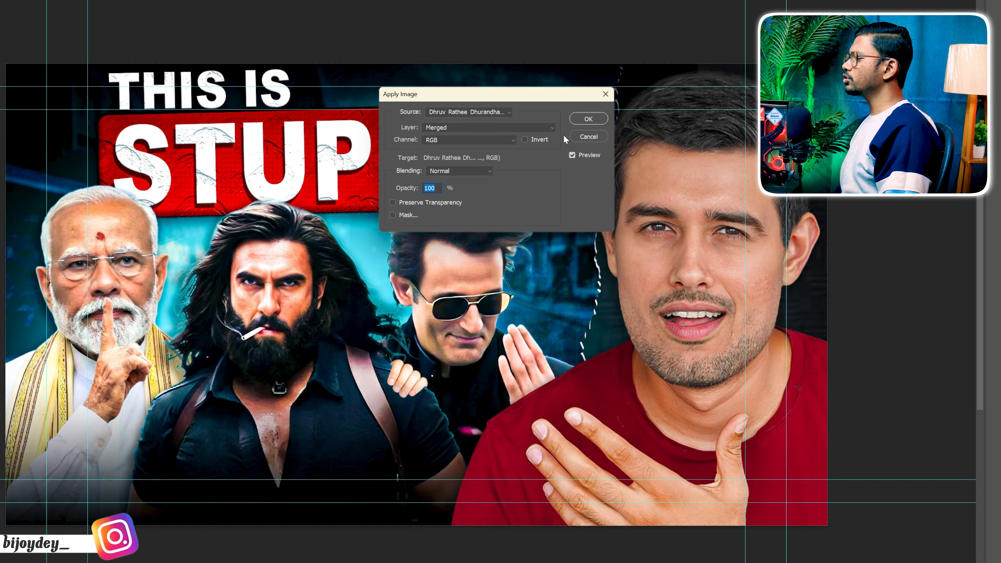
pyautogui.click(580, 120)
# Rename the stamped top layer to Final and convert it to a smart object
pyautogui.doubleClick(907, 283)
pyautogui.write('Fina')
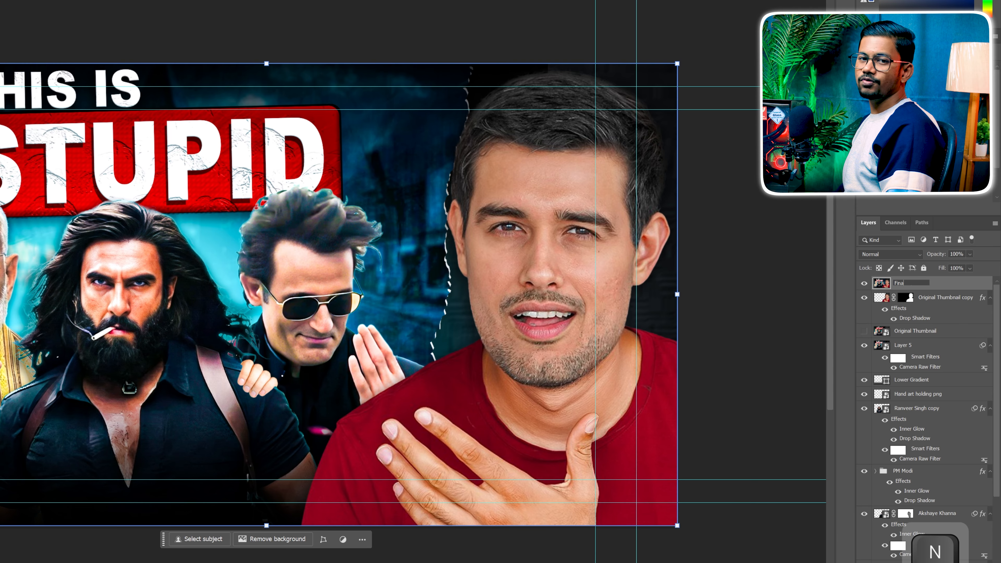
pyautogui.write('l')
pyautogui.press('Return')
pyautogui.rightClick(930, 281)
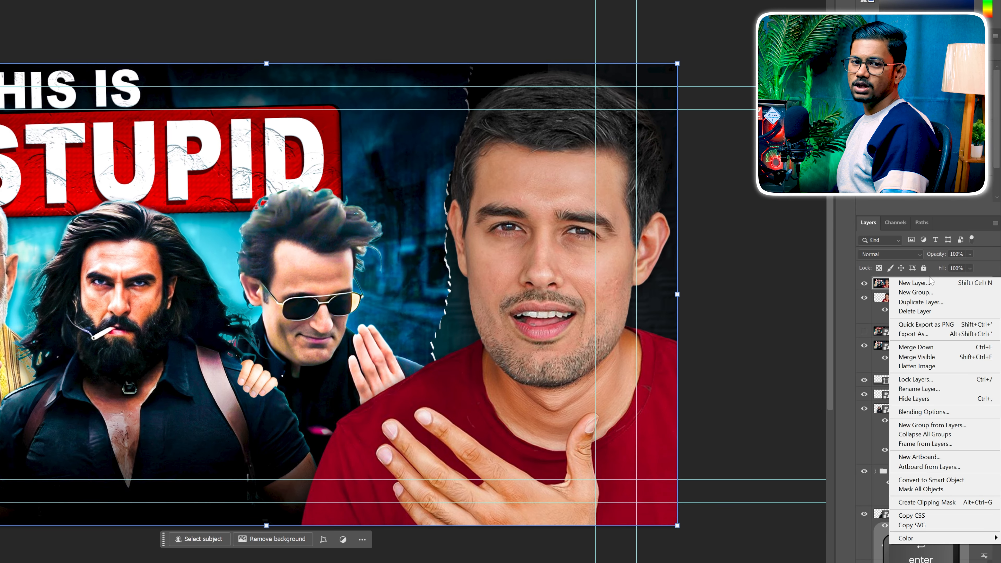
pyautogui.click(931, 479)
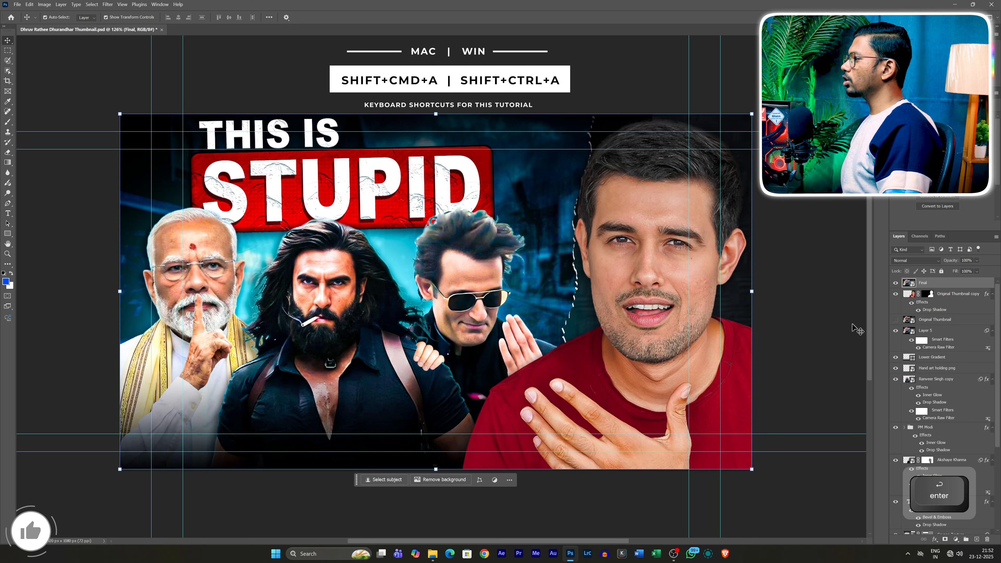
# Apply Camera Raw to the Final layer with a vignette of -20 and a slight S-shaped tone curve, checking the preview at 50%
pyautogui.hotkey('shift', 'ctrl', 'a')
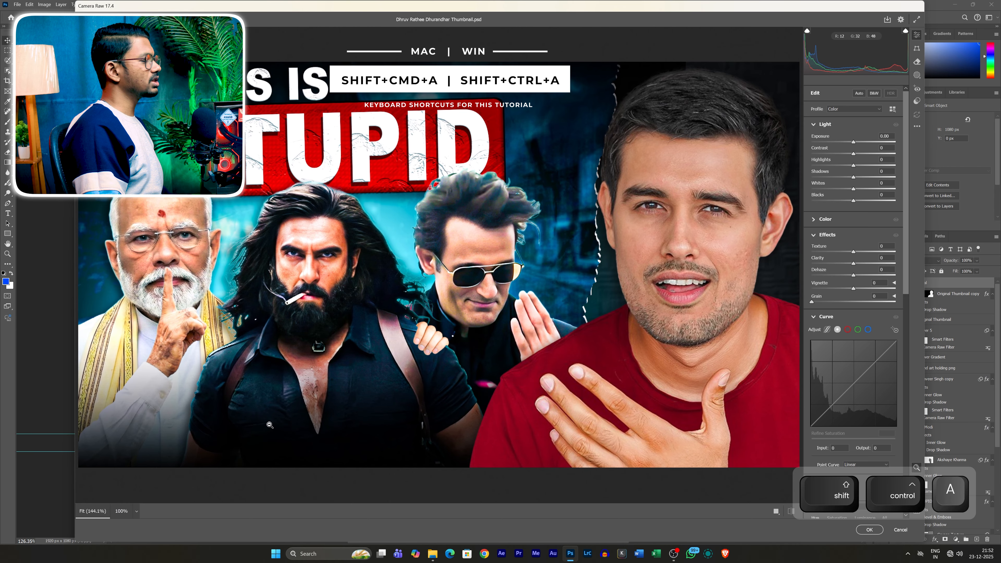
pyautogui.click(137, 511)
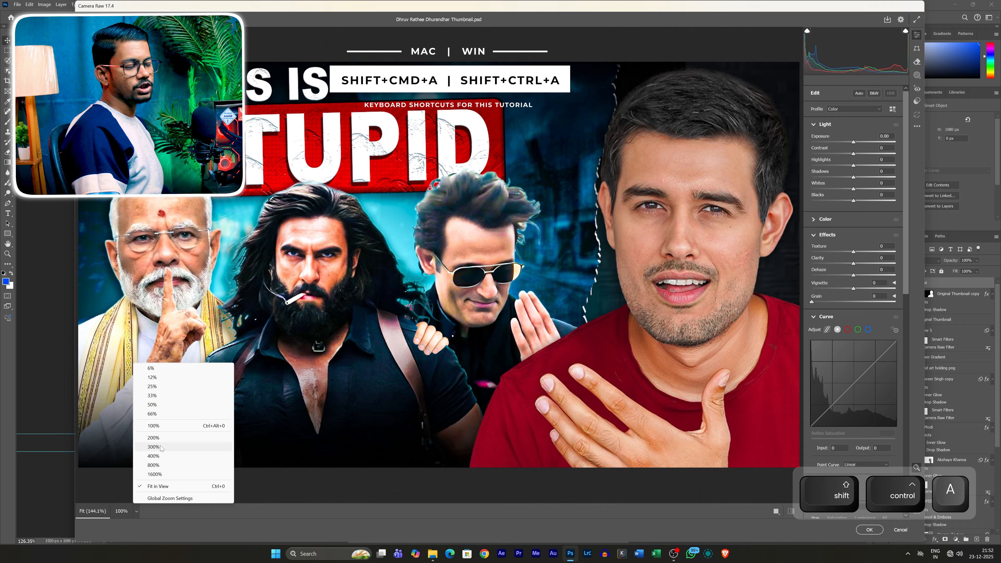
pyautogui.click(163, 406)
pyautogui.moveTo(854, 288); pyautogui.dragTo(845, 288)
pyautogui.click(831, 405)
pyautogui.moveTo(833, 405); pyautogui.dragTo(832, 405)
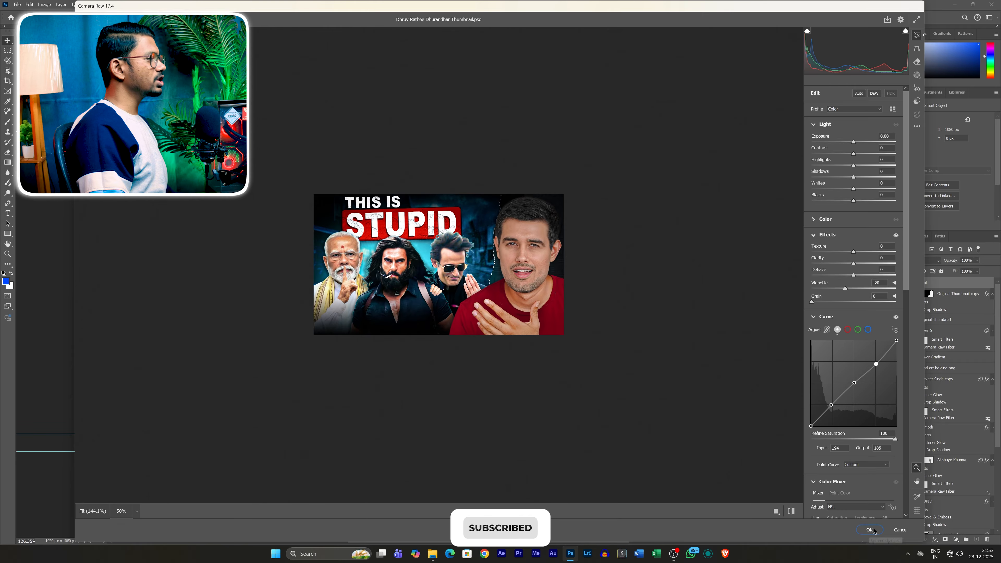
pyautogui.click(869, 530)
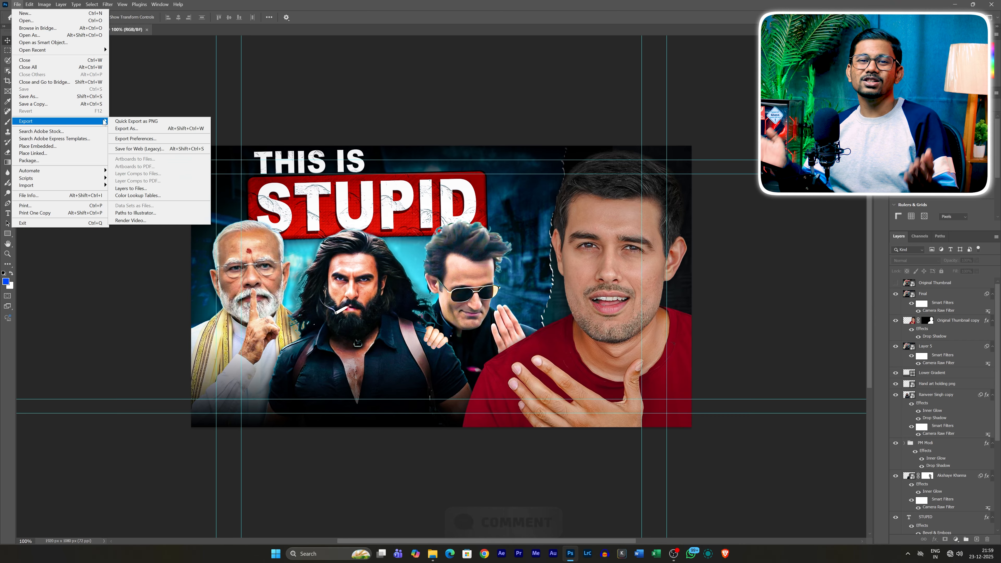
# Export the finished thumbnail as a 1920 x 1080 px JPG at quality 7
pyautogui.click(126, 128)
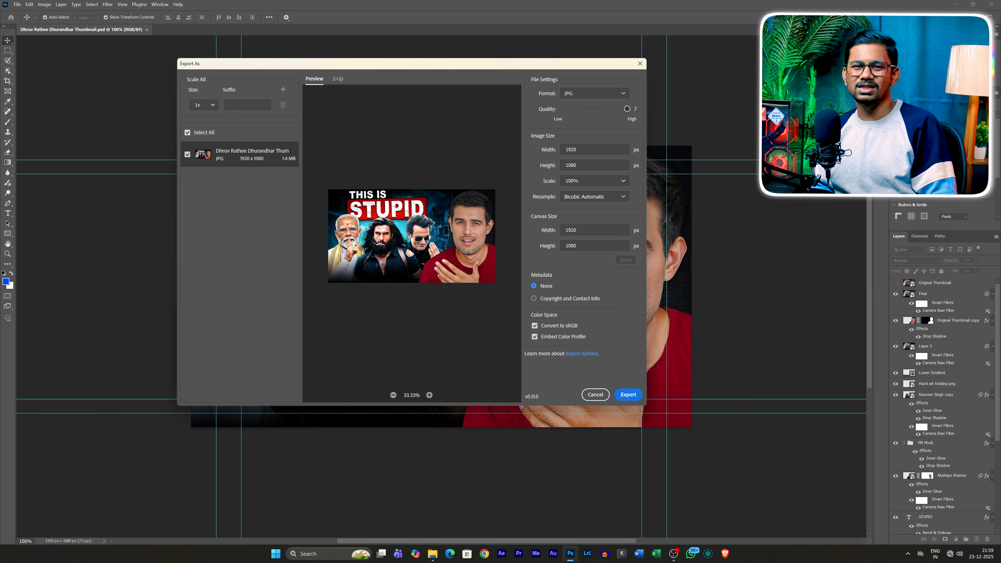
pyautogui.click(627, 395)
pyautogui.click(581, 337)
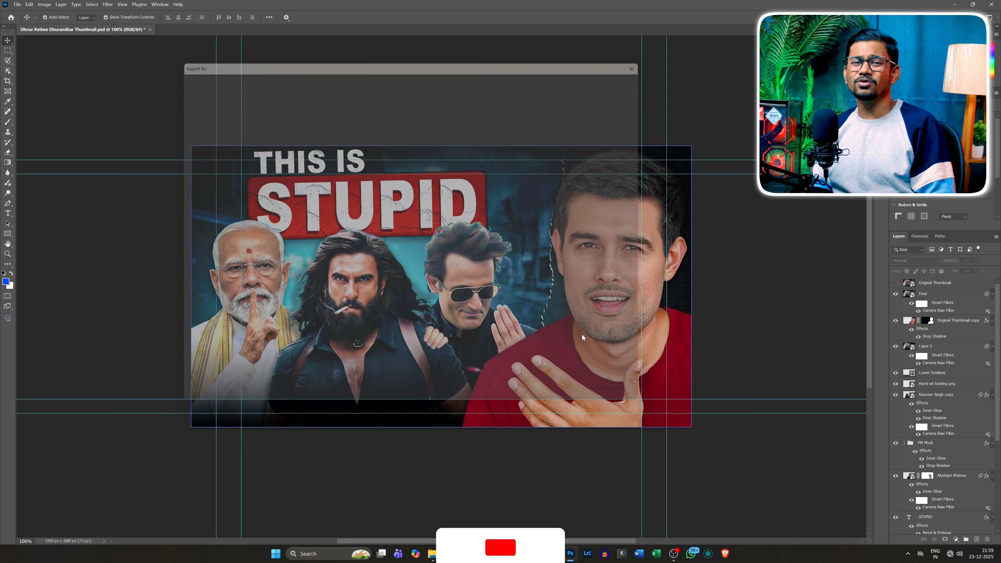